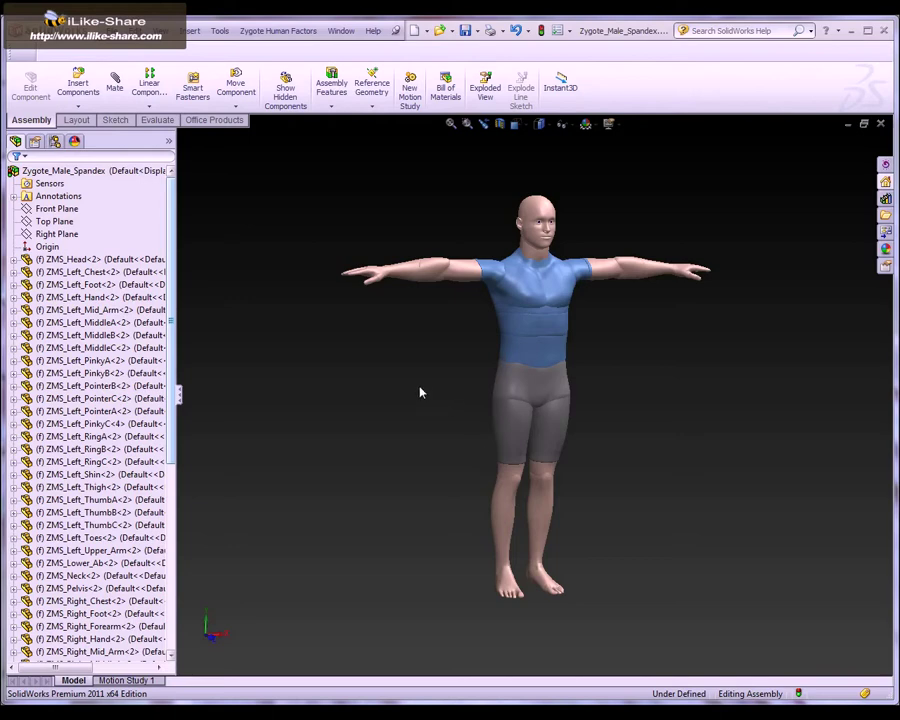
- Orbit the T-posed figure, zoom in on its upper body and arms, and tilt back toward frontal
{"action": "mouse_move", "coordinate": [421, 392]}
{"action": "middle_mouse_down"}
{"action": "mouse_move", "coordinate": [432, 384]}
{"action": "mouse_move", "coordinate": [468, 390]}
{"action": "mouse_move", "coordinate": [430, 379]}
{"action": "mouse_move", "coordinate": [275, 376]}
{"action": "mouse_move", "coordinate": [450, 390]}
{"action": "mouse_move", "coordinate": [404, 370]}
{"action": "mouse_move", "coordinate": [333, 372]}
{"action": "mouse_move", "coordinate": [388, 372]}
{"action": "mouse_move", "coordinate": [443, 391]}
{"action": "mouse_move", "coordinate": [400, 378]}
{"action": "middle_mouse_up"}
{"action": "scroll", "coordinate": [446, 392], "scroll_direction": "down", "scroll_amount": 2}
{"action": "scroll", "coordinate": [450, 391], "scroll_direction": "down", "scroll_amount": 2}
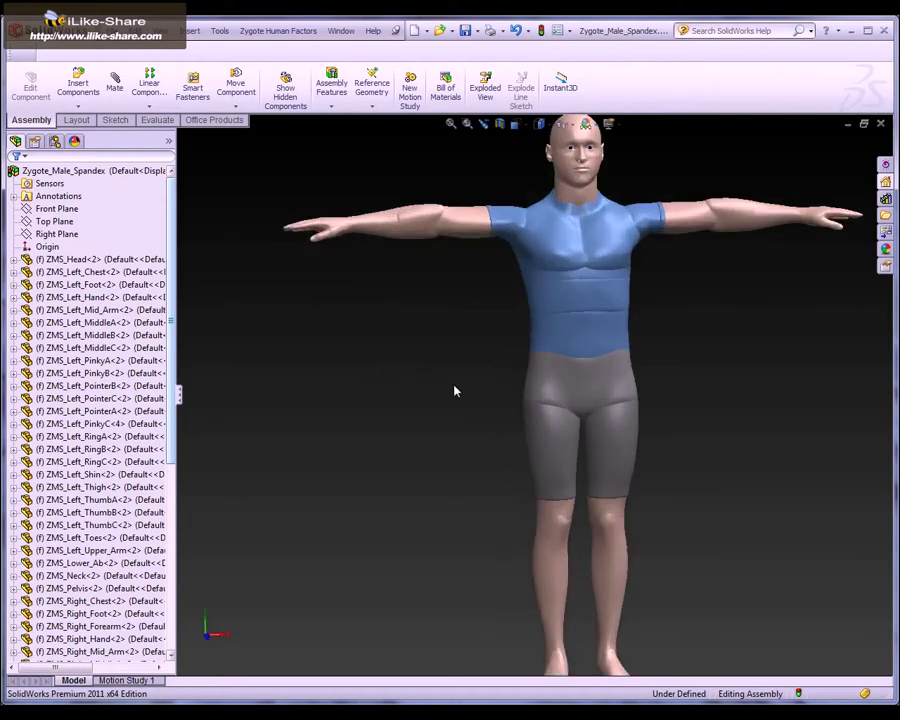
{"action": "mouse_move", "coordinate": [671, 344]}
{"action": "middle_mouse_down"}
{"action": "mouse_move", "coordinate": [659, 356]}
{"action": "mouse_move", "coordinate": [672, 364]}
{"action": "mouse_move", "coordinate": [671, 342]}
{"action": "mouse_move", "coordinate": [595, 352]}
{"action": "mouse_move", "coordinate": [595, 327]}
{"action": "middle_mouse_up"}
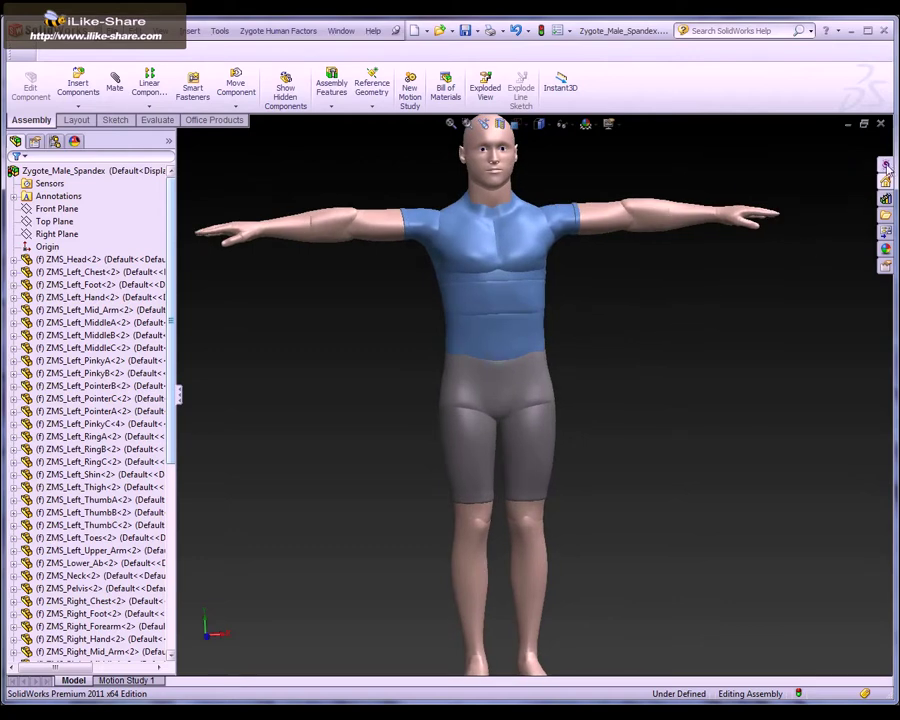
- Open the Zygote Human Factors pane, fit the view, and select the left upper arm bone
{"action": "left_click", "coordinate": [886, 168]}
{"action": "left_click", "coordinate": [886, 122]}
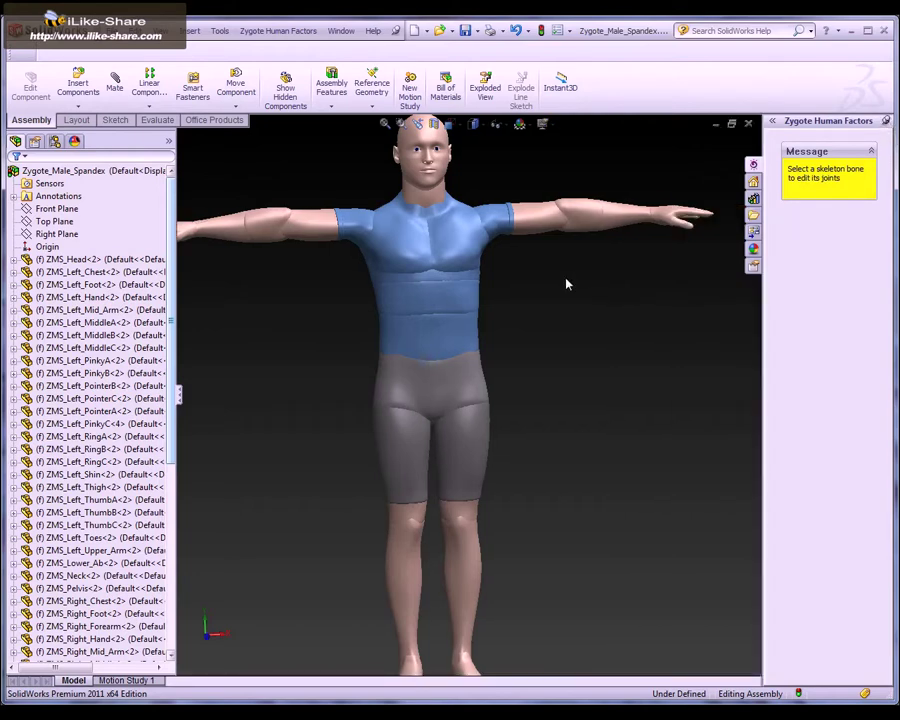
{"action": "left_click", "coordinate": [545, 216]}
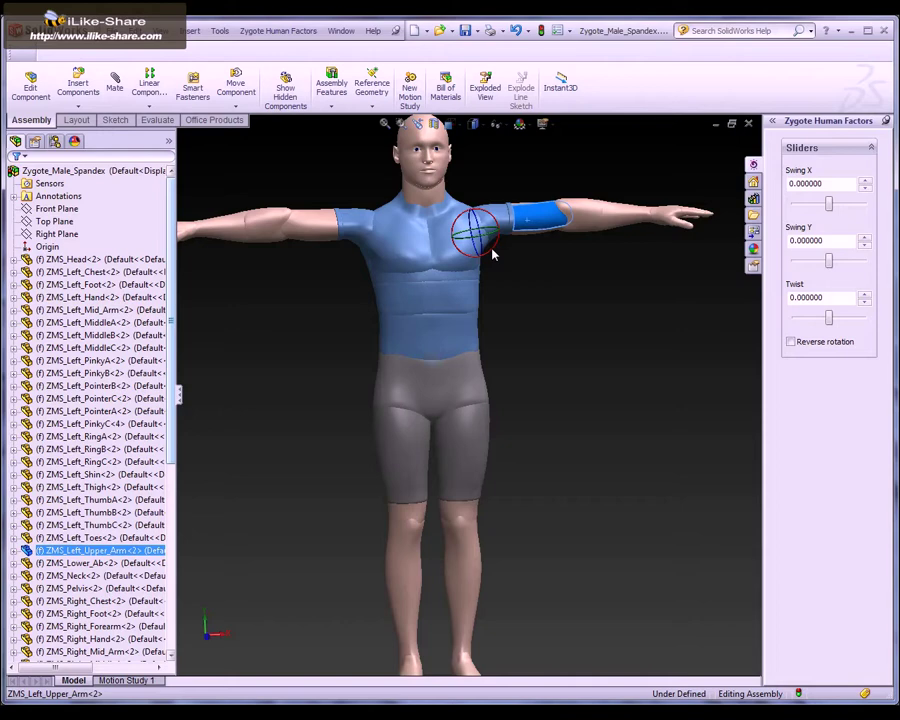
- Swing the left arm down at the shoulder using the Swing X and Swing Y sliders
{"action": "mouse_move", "coordinate": [492, 254]}
{"action": "left_mouse_down"}
{"action": "mouse_move", "coordinate": [512, 302]}
{"action": "mouse_move", "coordinate": [482, 340]}
{"action": "left_mouse_up"}
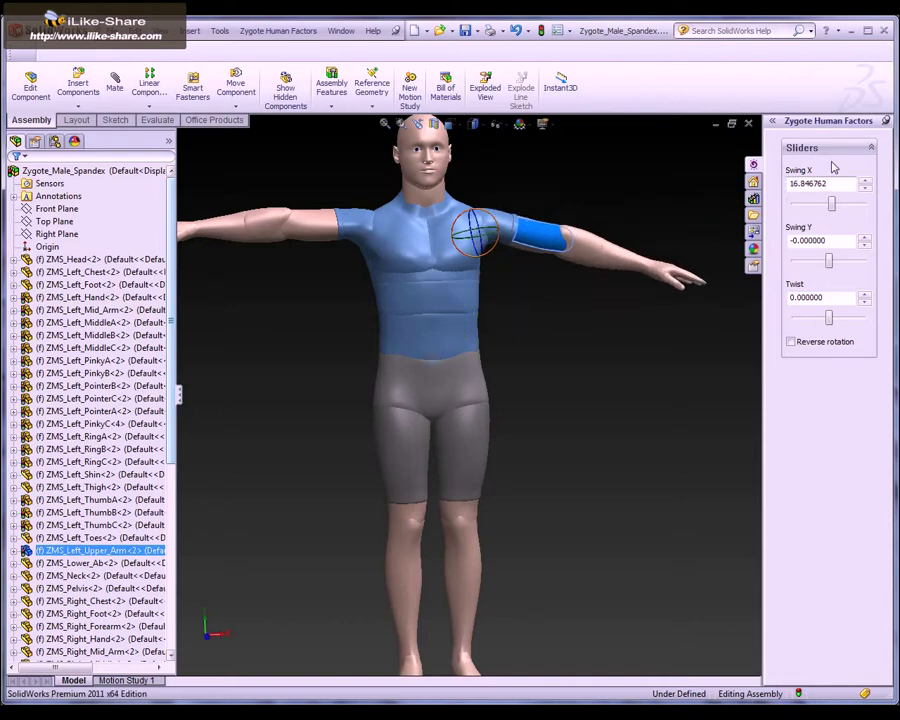
{"action": "mouse_move", "coordinate": [831, 203]}
{"action": "left_mouse_down"}
{"action": "mouse_move", "coordinate": [841, 206]}
{"action": "mouse_move", "coordinate": [832, 205]}
{"action": "left_mouse_up"}
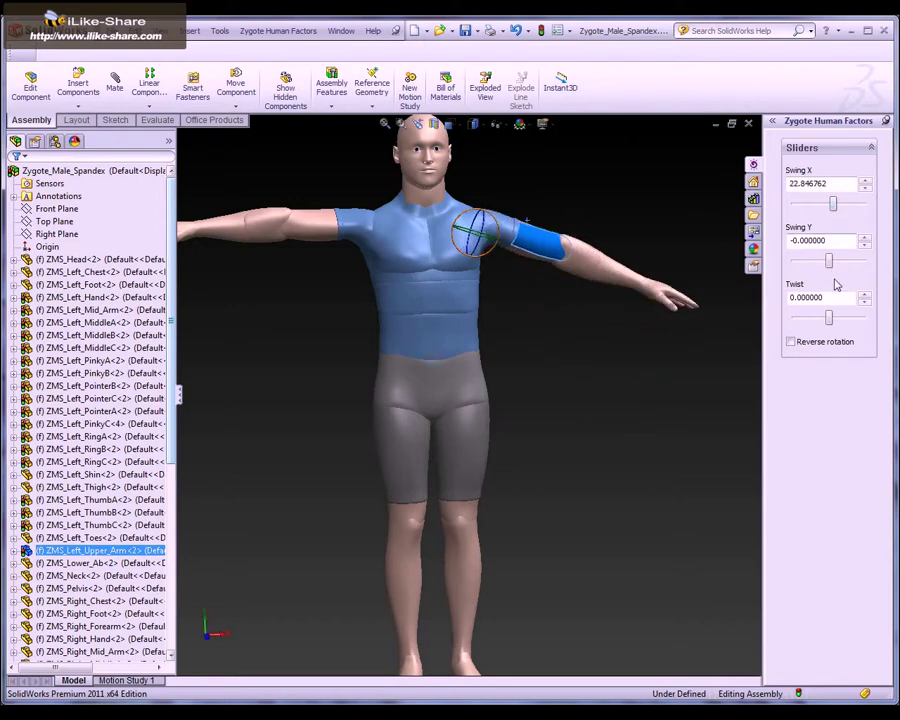
{"action": "mouse_move", "coordinate": [829, 261]}
{"action": "left_mouse_down"}
{"action": "mouse_move", "coordinate": [834, 268]}
{"action": "mouse_move", "coordinate": [830, 262]}
{"action": "left_mouse_up"}
{"action": "left_click_drag", "start_coordinate": [833, 208], "coordinate": [836, 206]}
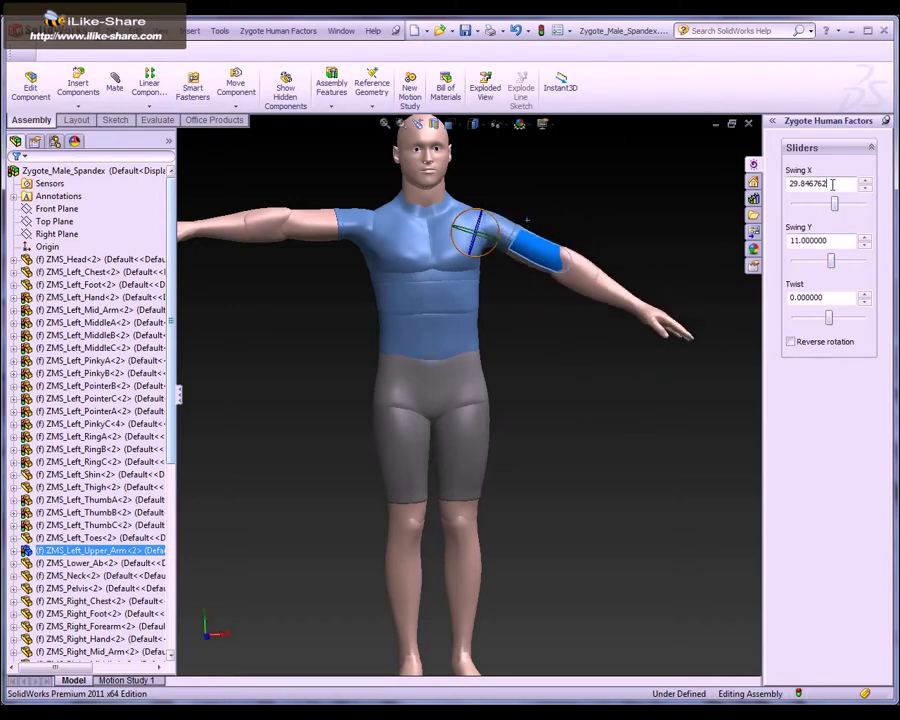
- Reset Swing X and Swing Y to 0, then nudge Swing X up slightly
{"action": "double_click", "coordinate": [832, 184]}
{"action": "type", "text": "0"}
{"action": "key", "text": "Tab"}
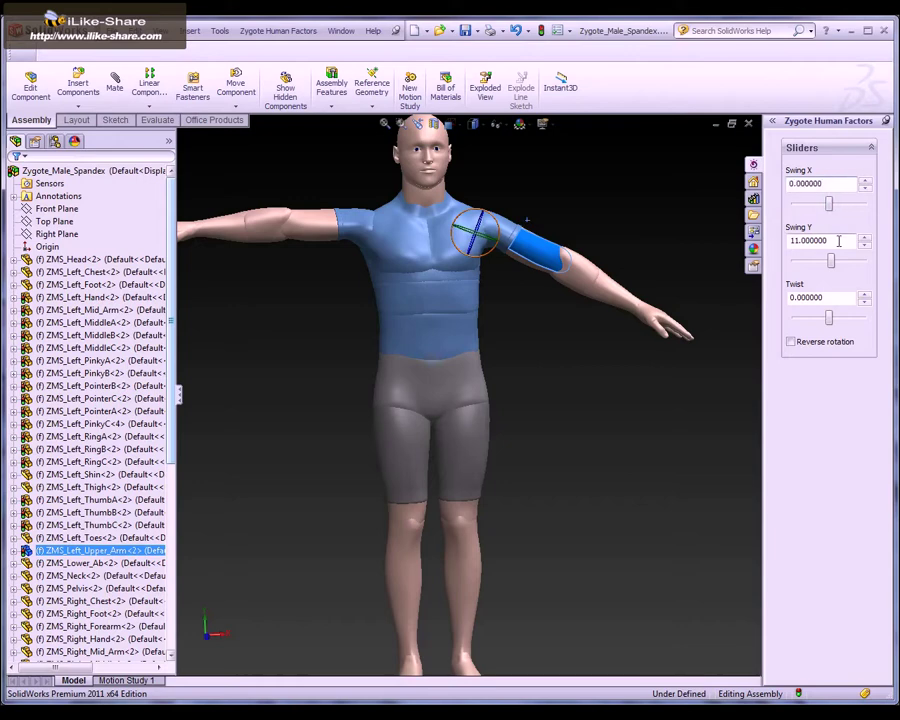
{"action": "type", "text": "0"}
{"action": "left_click", "coordinate": [842, 186]}
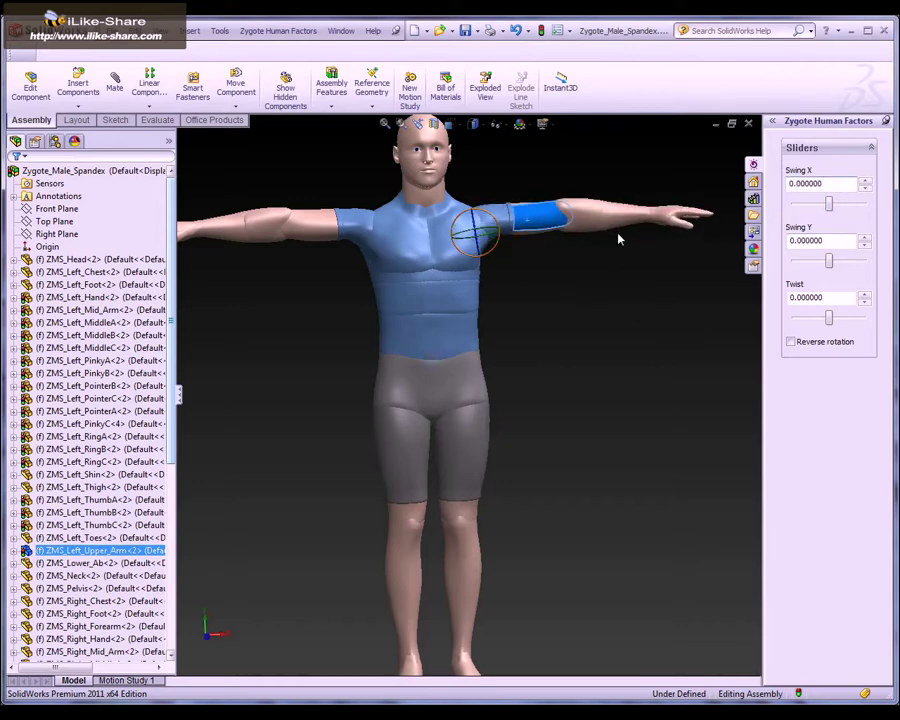
{"action": "left_click_drag", "start_coordinate": [828, 204], "coordinate": [840, 202]}
- Bend the left forearm upward at the elbow with Swing Y, and select the right upper arm
{"action": "left_click", "coordinate": [557, 296]}
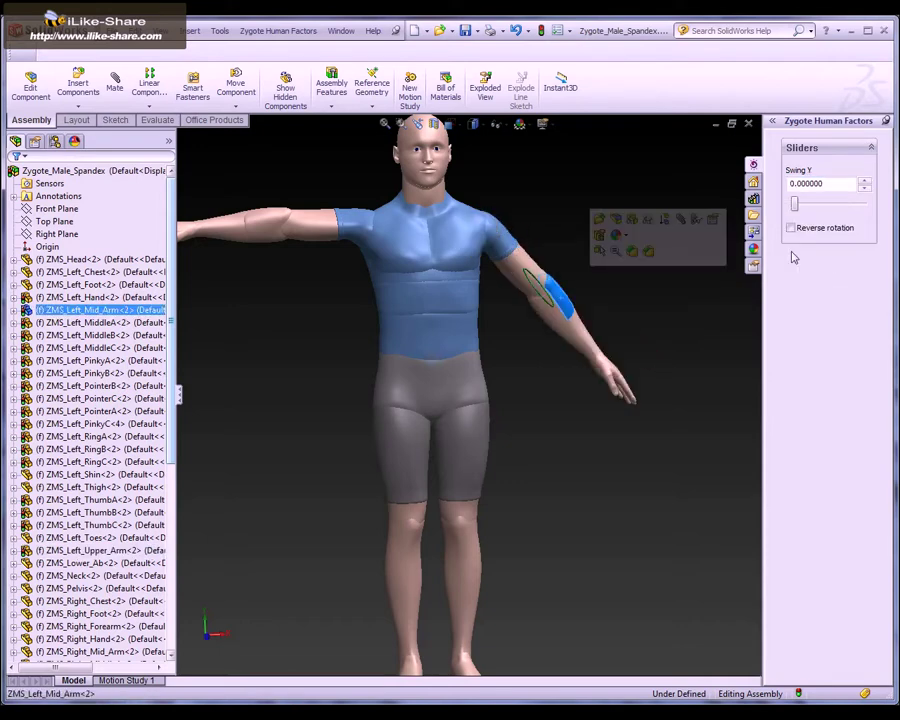
{"action": "mouse_move", "coordinate": [795, 204]}
{"action": "left_mouse_down"}
{"action": "mouse_move", "coordinate": [834, 214]}
{"action": "mouse_move", "coordinate": [823, 208]}
{"action": "mouse_move", "coordinate": [841, 203]}
{"action": "left_mouse_up"}
{"action": "left_click", "coordinate": [296, 207]}
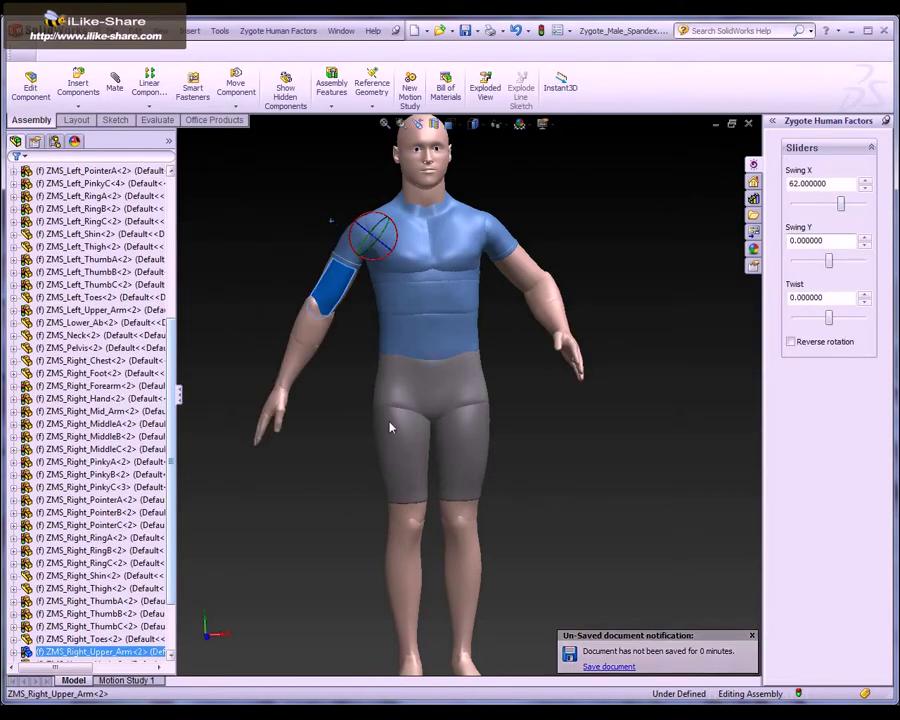
- Orbit and zoom in to a close-up of the right hand
{"action": "middle_click_drag", "start_coordinate": [350, 440], "coordinate": [502, 452]}
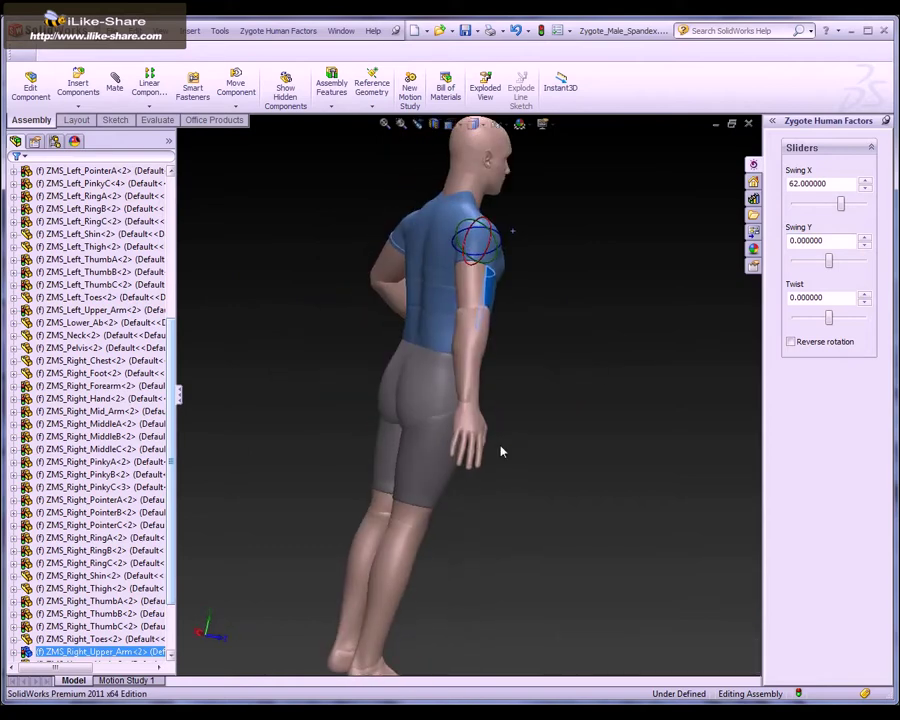
{"action": "scroll", "coordinate": [480, 454], "scroll_direction": "down", "scroll_amount": 5}
{"action": "scroll", "coordinate": [456, 450], "scroll_direction": "down", "scroll_amount": 2}
{"action": "middle_click_drag", "start_coordinate": [520, 426], "coordinate": [428, 428]}
- Curl the right index finger's base, middle and tip segments with Swing X, easing the tip back
{"action": "left_click", "coordinate": [395, 385]}
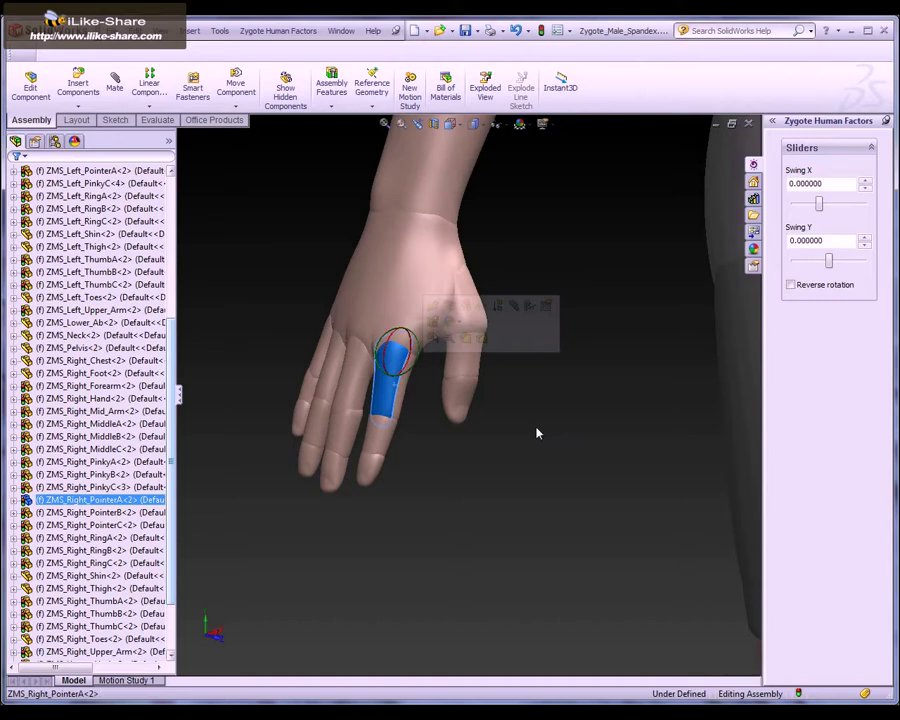
{"action": "mouse_move", "coordinate": [820, 207]}
{"action": "left_mouse_down"}
{"action": "mouse_move", "coordinate": [840, 207]}
{"action": "mouse_move", "coordinate": [801, 207]}
{"action": "mouse_move", "coordinate": [818, 216]}
{"action": "mouse_move", "coordinate": [799, 208]}
{"action": "mouse_move", "coordinate": [842, 208]}
{"action": "mouse_move", "coordinate": [801, 208]}
{"action": "left_mouse_up"}
{"action": "left_click", "coordinate": [407, 438]}
{"action": "left_click", "coordinate": [437, 447]}
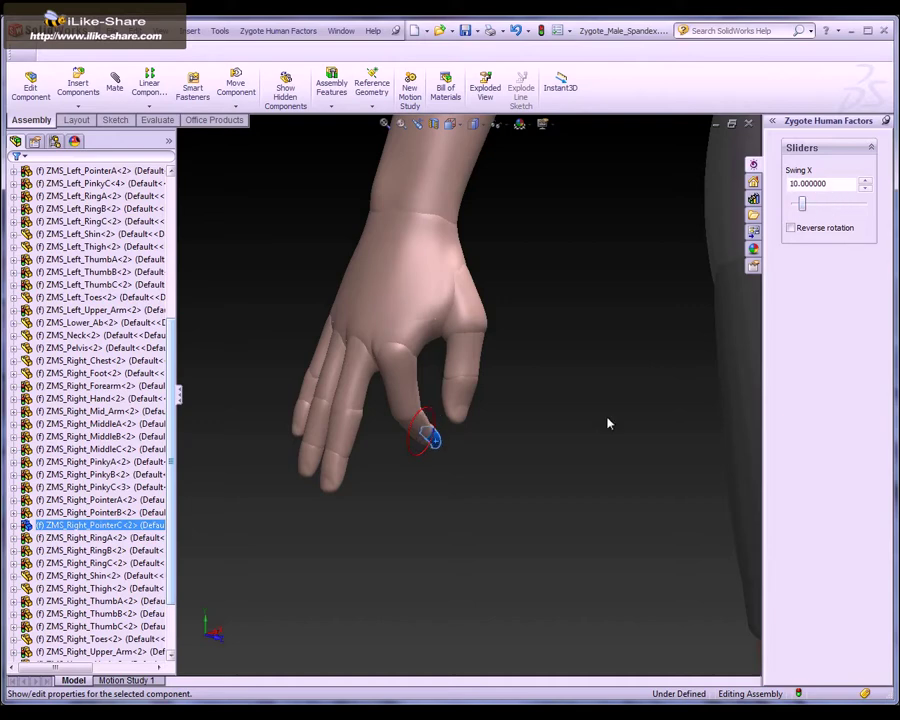
{"action": "middle_click_drag", "start_coordinate": [604, 420], "coordinate": [584, 420]}
- Zoom back out and orbit until the whole figure faces the viewer
{"action": "scroll", "coordinate": [584, 420], "scroll_direction": "up", "scroll_amount": 5}
{"action": "scroll", "coordinate": [586, 417], "scroll_direction": "down", "scroll_amount": 2}
{"action": "scroll", "coordinate": [616, 428], "scroll_direction": "up", "scroll_amount": 2}
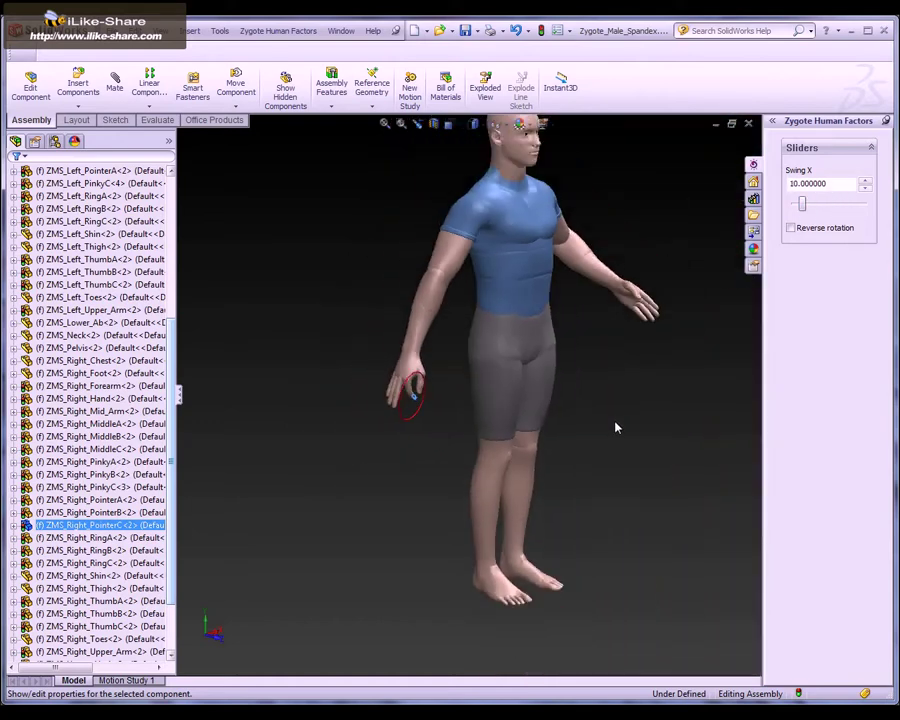
{"action": "mouse_move", "coordinate": [610, 428]}
{"action": "middle_mouse_down"}
{"action": "mouse_move", "coordinate": [608, 464]}
{"action": "mouse_move", "coordinate": [562, 456]}
{"action": "middle_mouse_up"}
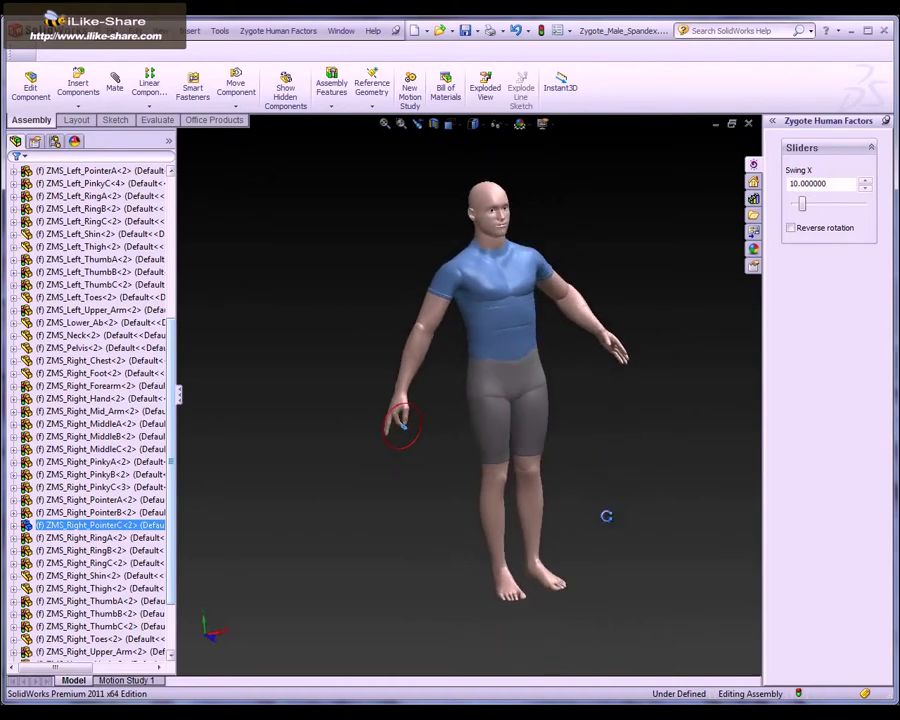
{"action": "mouse_move", "coordinate": [604, 514]}
{"action": "middle_mouse_down"}
{"action": "mouse_move", "coordinate": [598, 520]}
{"action": "mouse_move", "coordinate": [546, 459]}
{"action": "middle_mouse_up"}
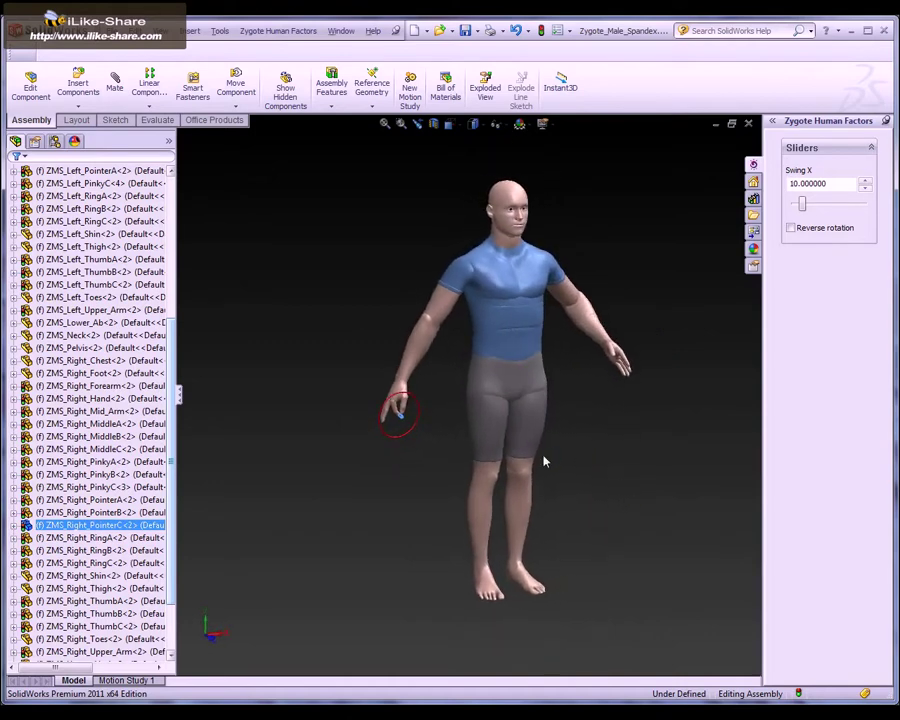
- Switch to the Resources pane and edit the Skeleton[1] Joints property.1 feature
{"action": "left_click", "coordinate": [753, 183]}
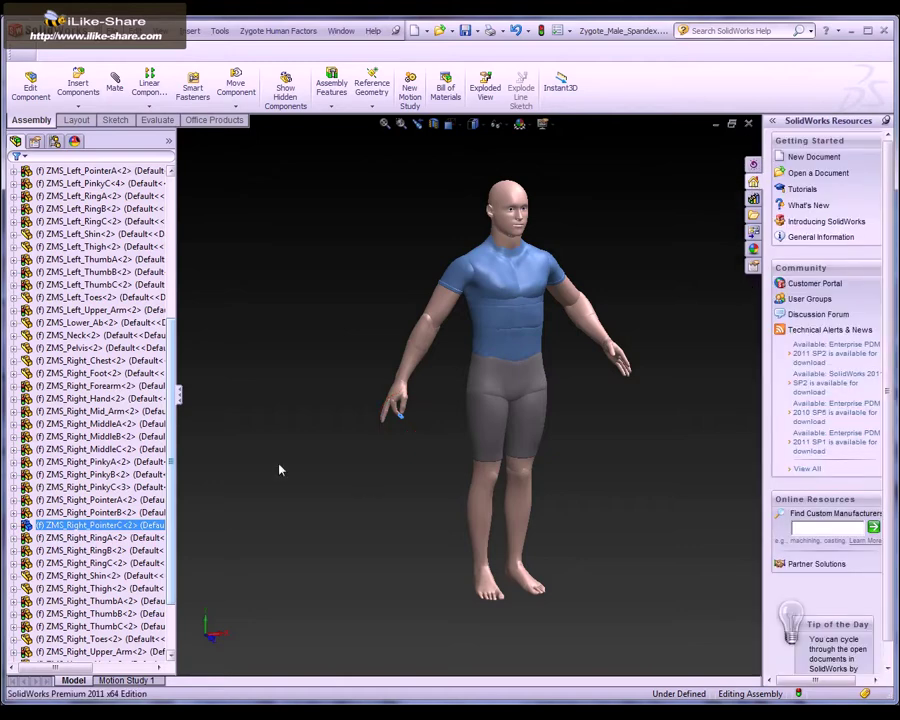
{"action": "scroll", "coordinate": [175, 365], "scroll_direction": "down", "scroll_amount": 2}
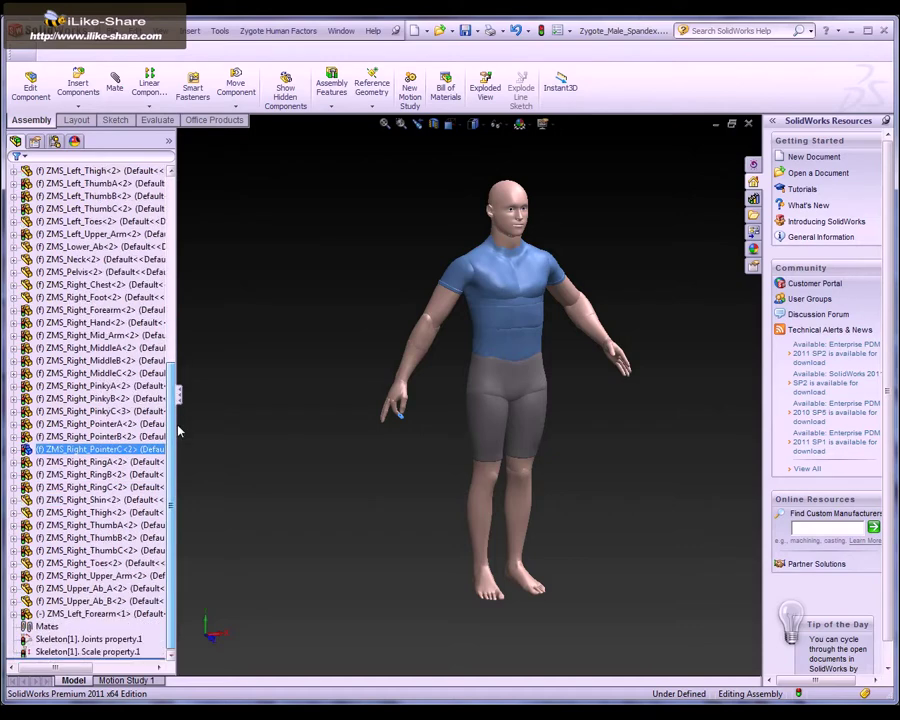
{"action": "left_click", "coordinate": [95, 638]}
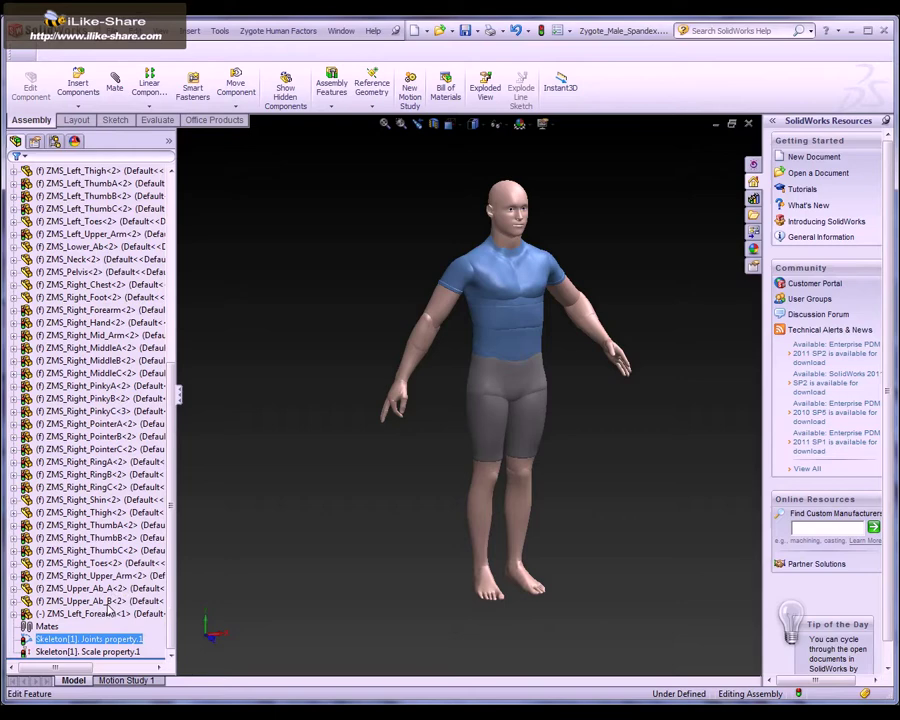
{"action": "left_click", "coordinate": [107, 606]}
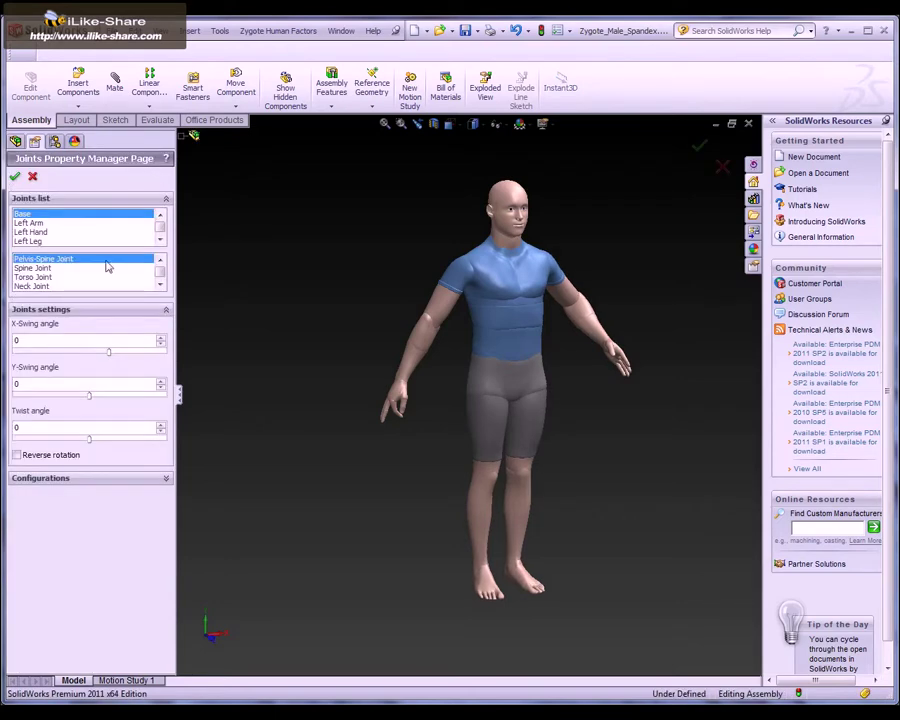
- Browse the Left Arm and left pinkie finger joints, then return to the main joint groups
{"action": "left_click", "coordinate": [43, 223]}
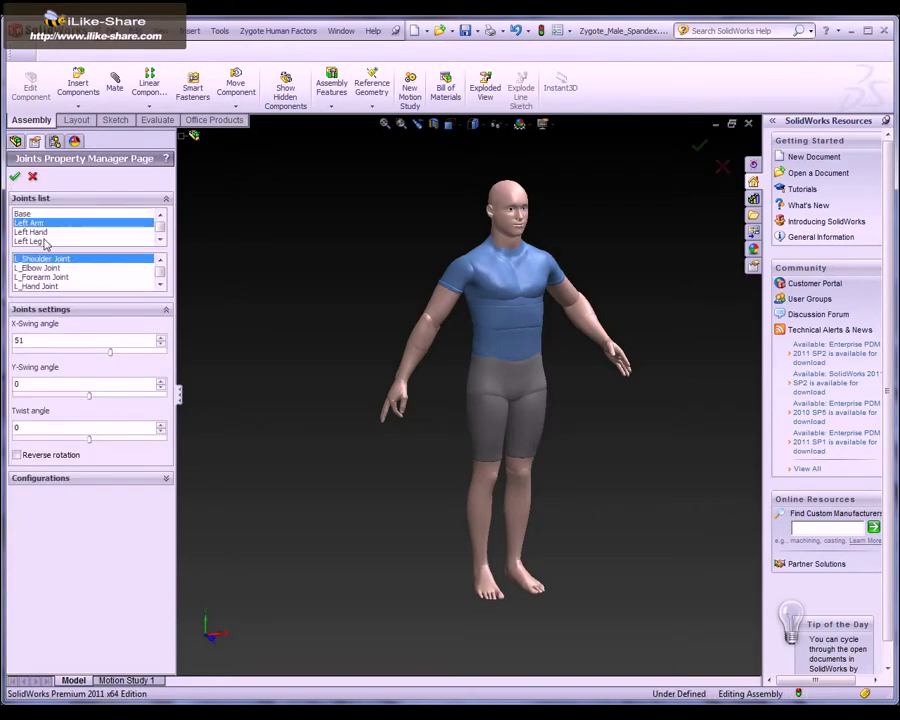
{"action": "left_click", "coordinate": [43, 231]}
{"action": "left_click", "coordinate": [55, 268]}
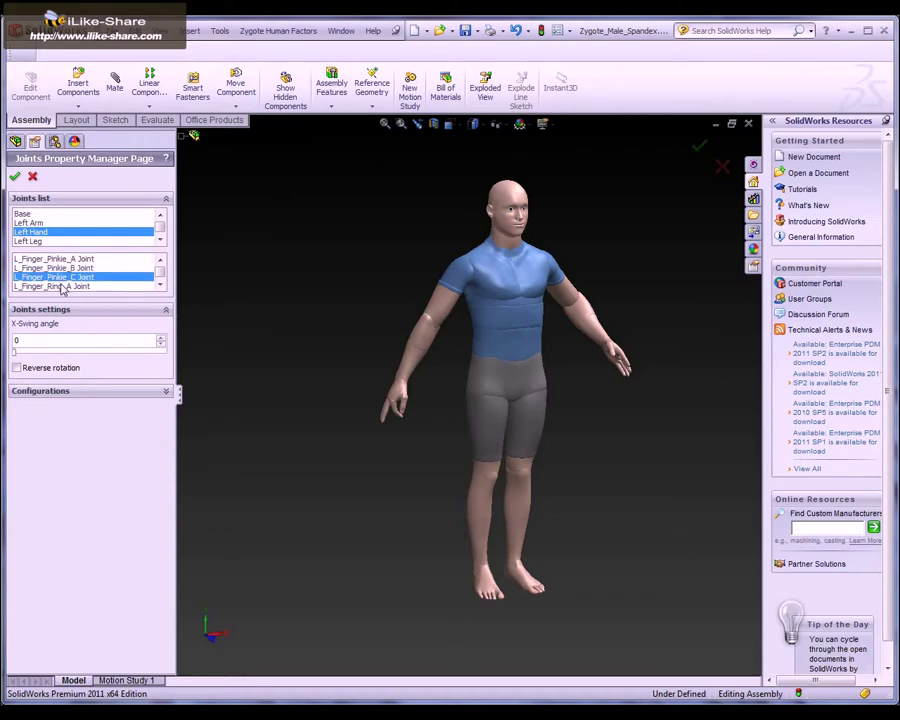
{"action": "key", "text": "Up"}
{"action": "left_click", "coordinate": [65, 268]}
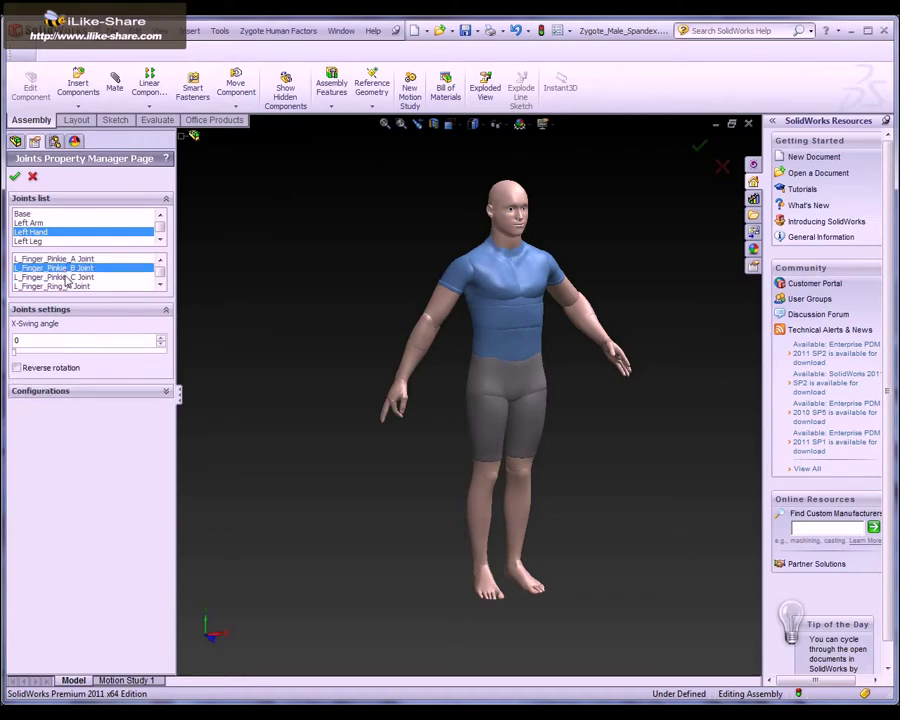
{"action": "left_click", "coordinate": [42, 222]}
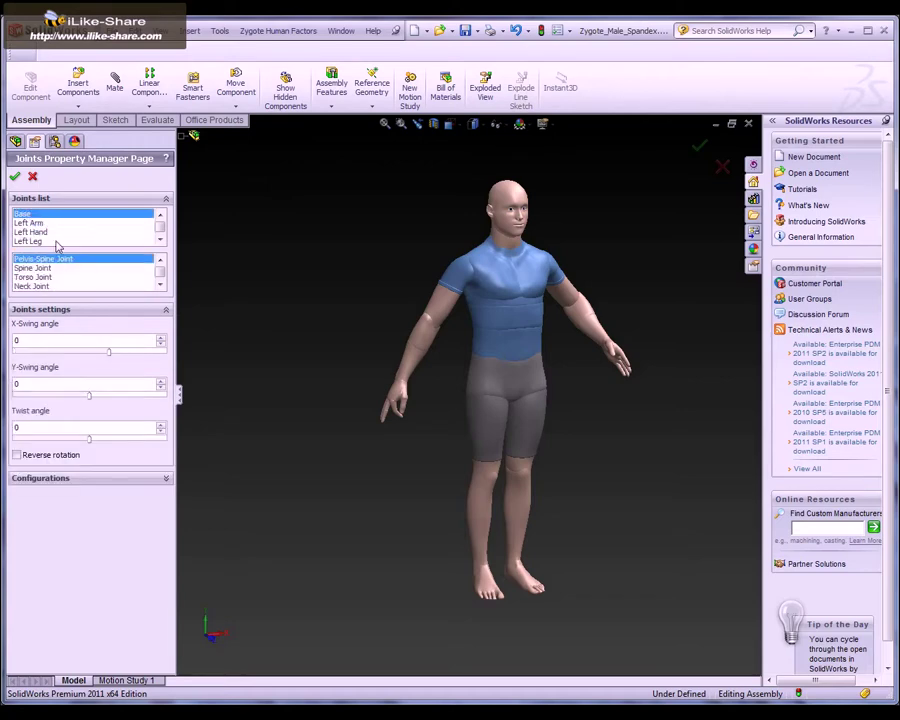
- Swing the right shoulder slightly and bend the right elbow to about 60° via Y-Swing
{"action": "left_click", "coordinate": [445, 308]}
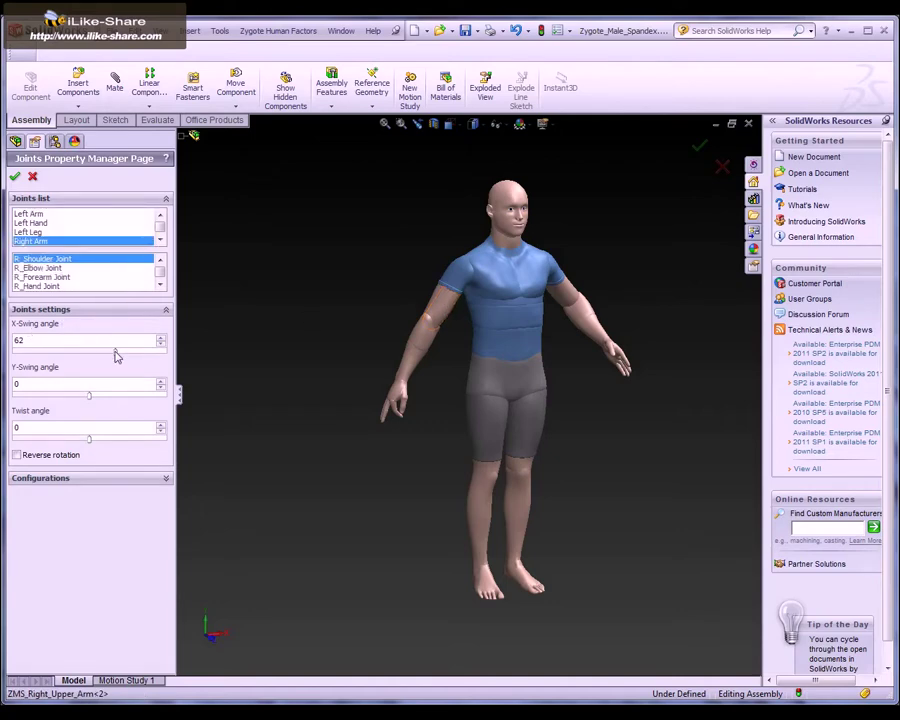
{"action": "left_click_drag", "start_coordinate": [115, 355], "coordinate": [120, 354]}
{"action": "left_click", "coordinate": [432, 352]}
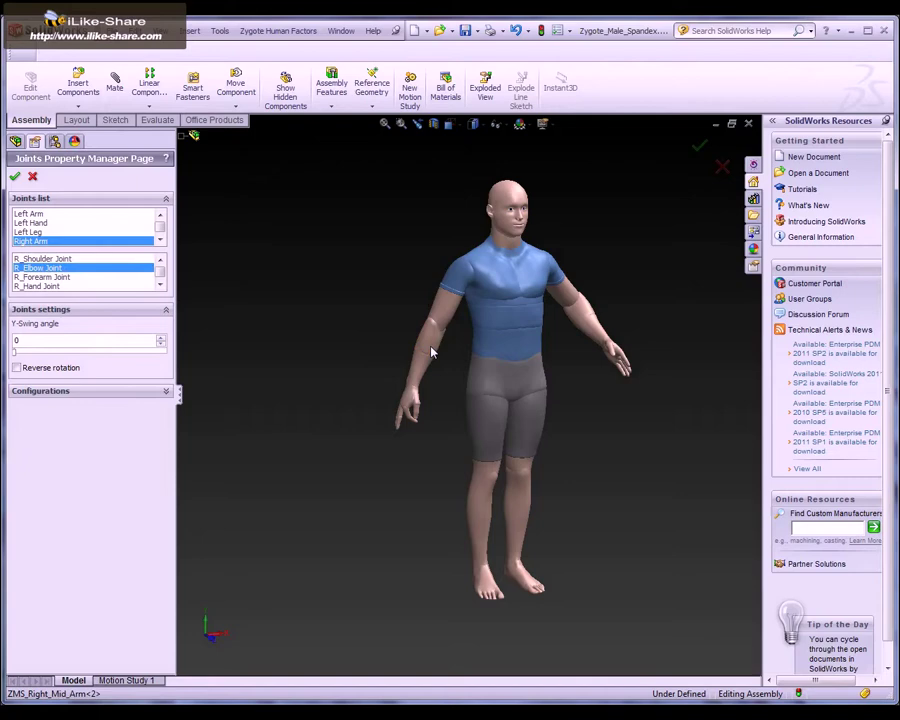
{"action": "left_click_drag", "start_coordinate": [16, 353], "coordinate": [72, 355]}
- Save the current pose as a stored configuration named Pose2
{"action": "left_click", "coordinate": [94, 393]}
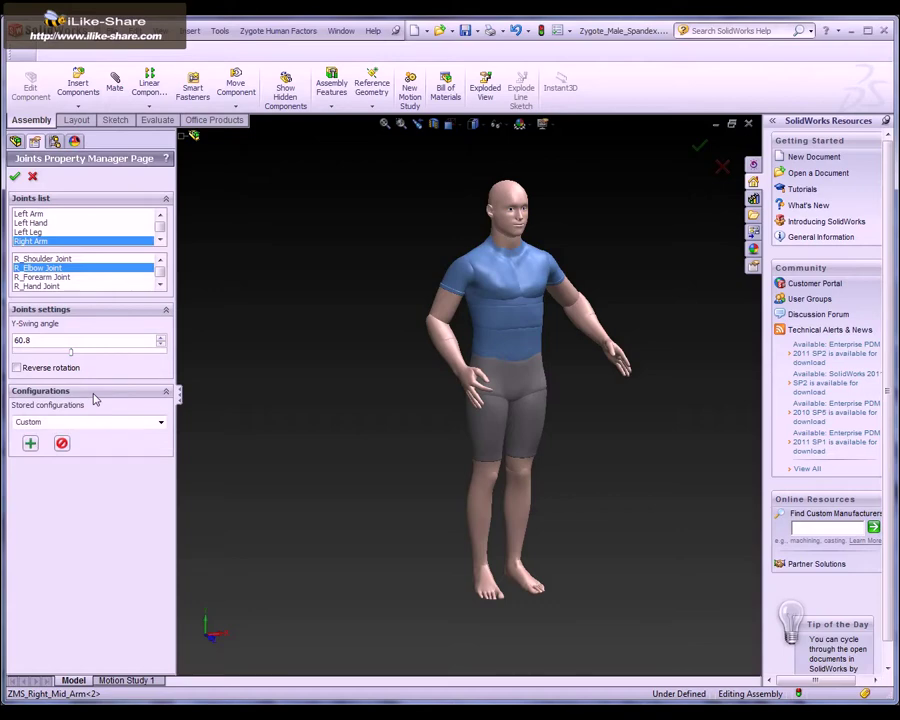
{"action": "left_click", "coordinate": [79, 424]}
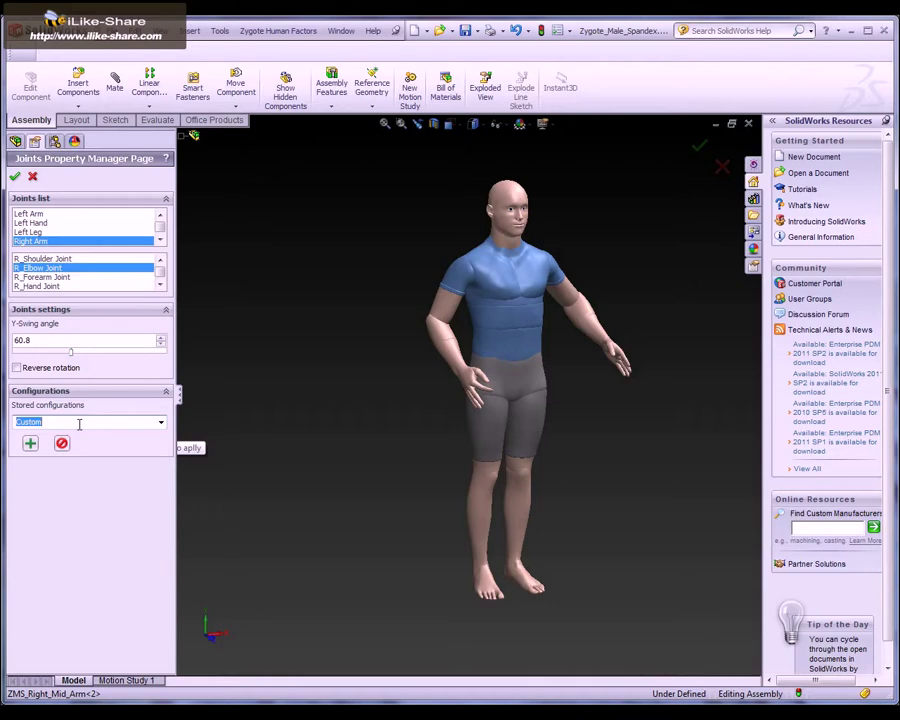
{"action": "type", "text": "Pose2"}
{"action": "left_click", "coordinate": [24, 444]}
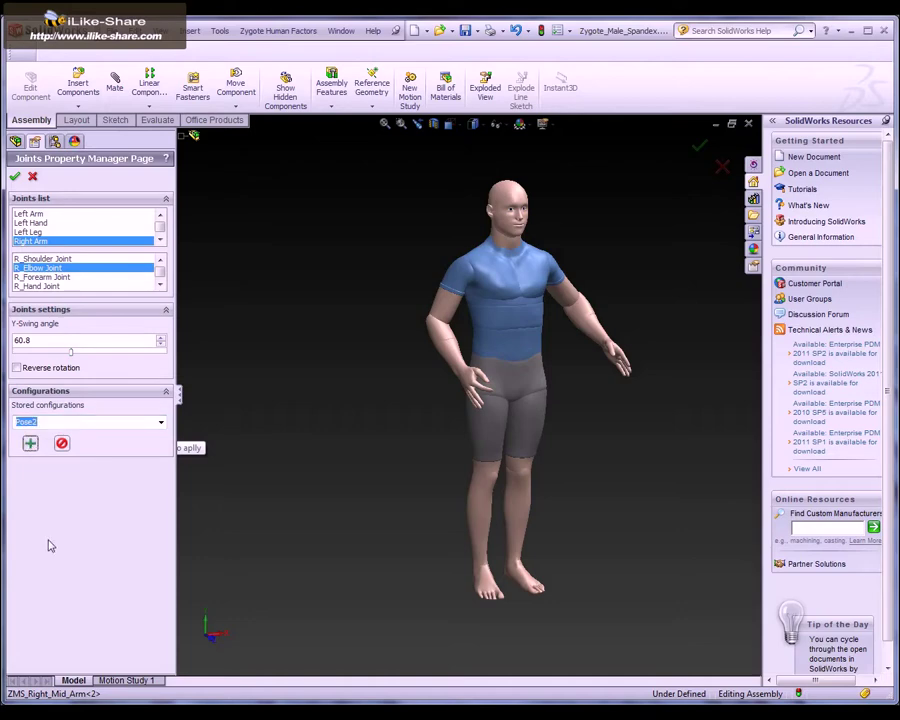
- Apply the Base Pose, then switch back to Pose2
{"action": "left_click", "coordinate": [161, 423]}
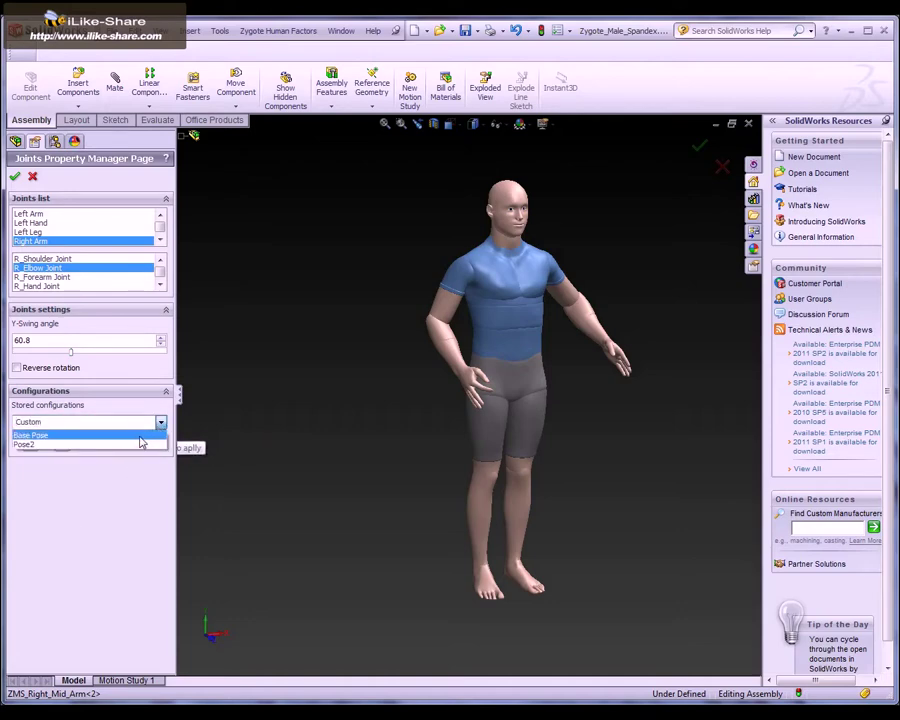
{"action": "left_click", "coordinate": [142, 441]}
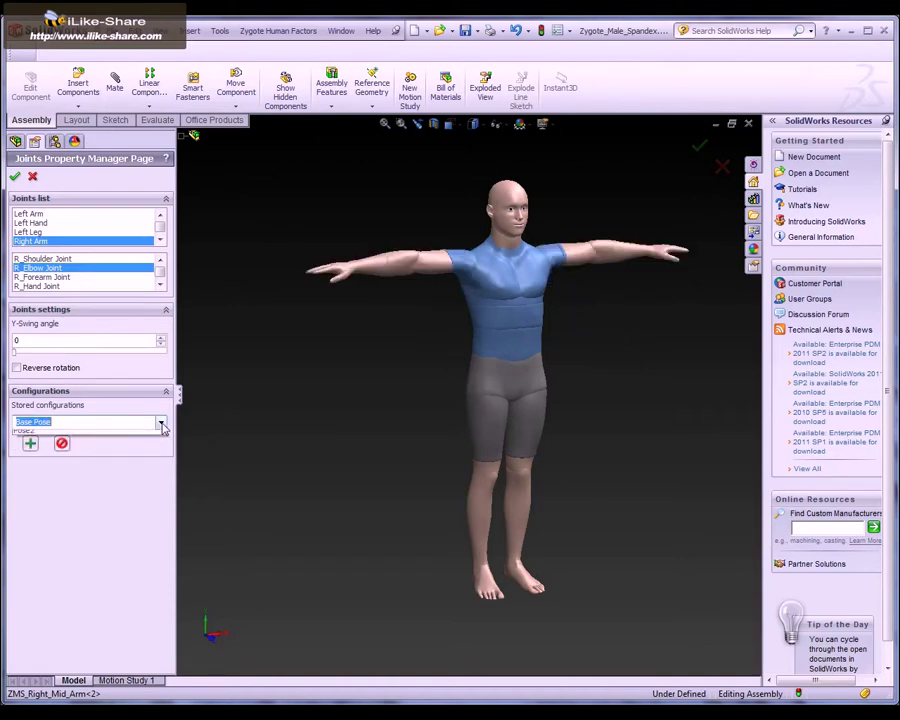
{"action": "left_click", "coordinate": [161, 422]}
{"action": "left_click", "coordinate": [145, 446]}
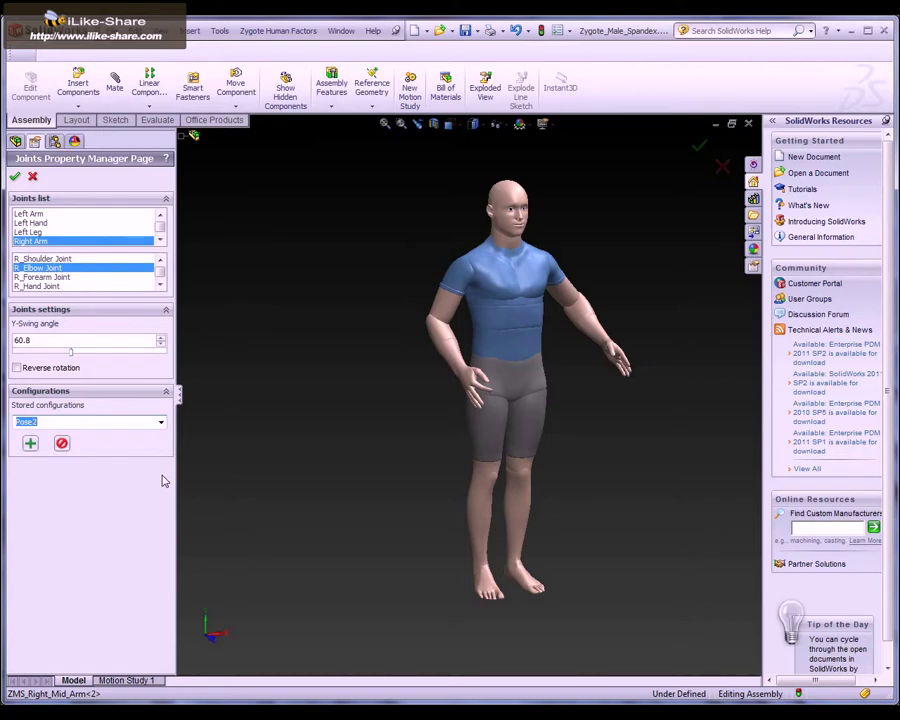
- Accept the joint edits with OK, then orbit, zoom and pan around the male figure
{"action": "left_click", "coordinate": [15, 176]}
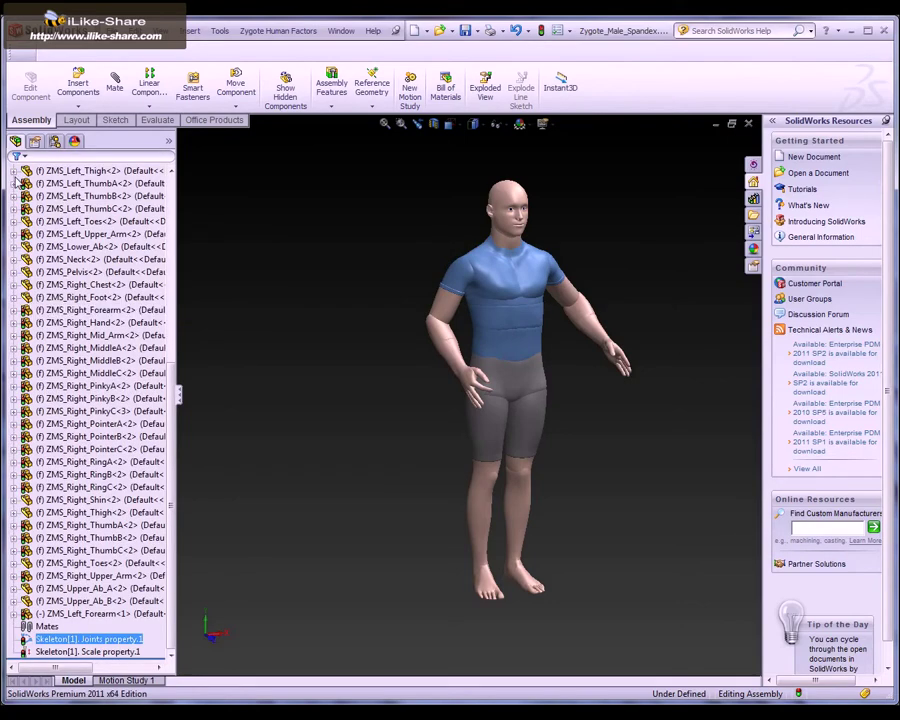
{"action": "mouse_move", "coordinate": [418, 443]}
{"action": "middle_mouse_down"}
{"action": "mouse_move", "coordinate": [448, 432]}
{"action": "mouse_move", "coordinate": [480, 490]}
{"action": "mouse_move", "coordinate": [433, 421]}
{"action": "middle_mouse_up"}
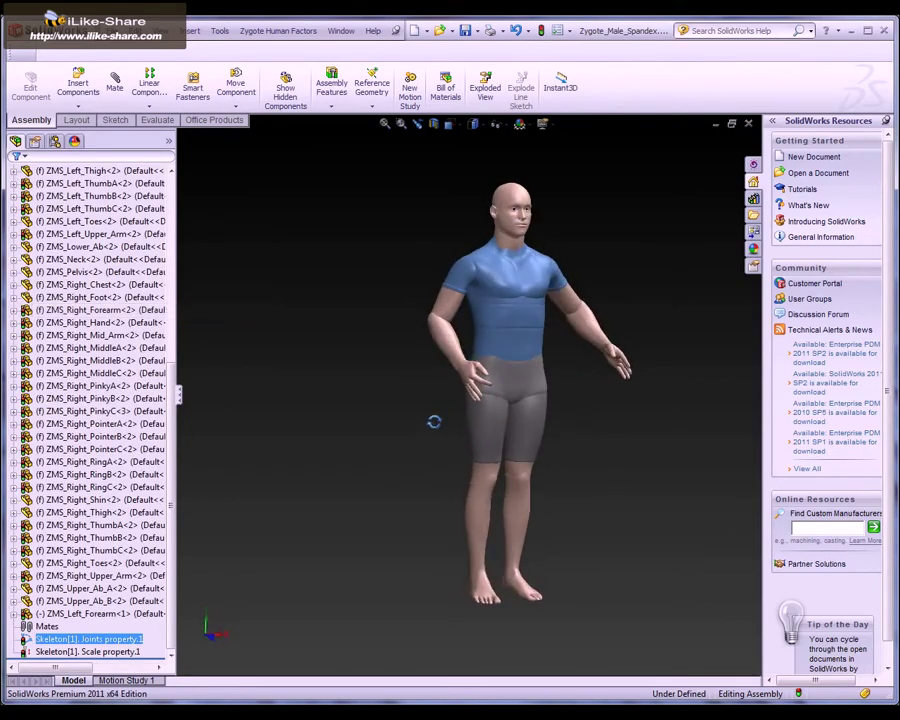
{"action": "left_click", "coordinate": [482, 440]}
{"action": "mouse_move", "coordinate": [424, 466]}
{"action": "middle_mouse_down"}
{"action": "mouse_move", "coordinate": [472, 470]}
{"action": "mouse_move", "coordinate": [410, 462]}
{"action": "middle_mouse_up"}
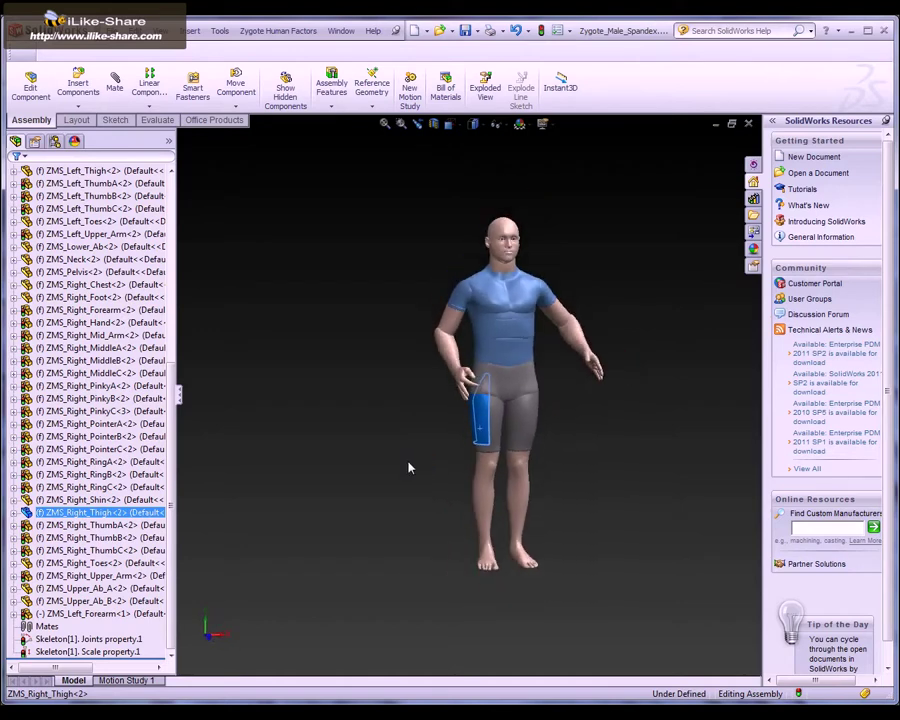
{"action": "scroll", "coordinate": [408, 467], "scroll_direction": "down", "scroll_amount": 1}
{"action": "scroll", "coordinate": [408, 467], "scroll_direction": "down", "scroll_amount": 1}
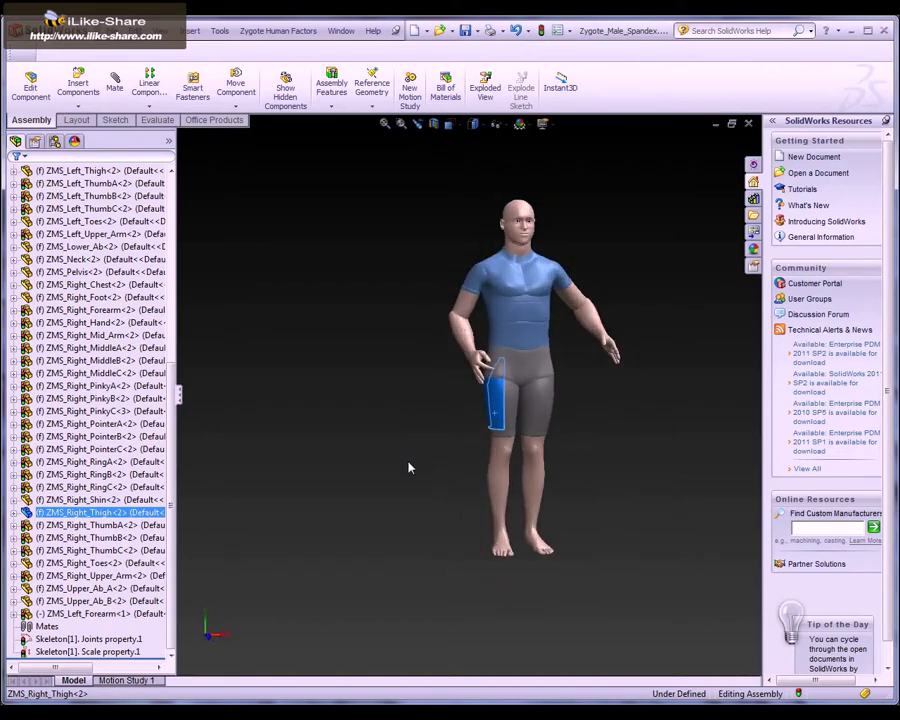
{"action": "scroll", "coordinate": [408, 467], "scroll_direction": "down", "scroll_amount": 1}
{"action": "middle_click_drag", "start_coordinate": [444, 427], "coordinate": [384, 474], "text": "ctrl"}
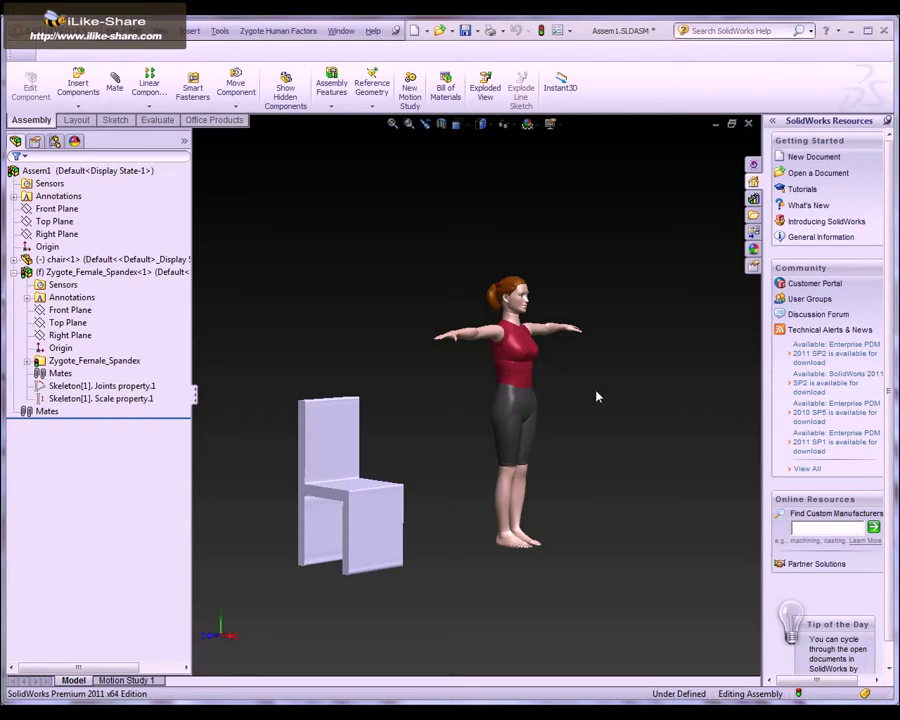
- Orbit the chair-and-female-figure view in Assem1, show the Zygote Human Factors pane, and select her arm
{"action": "mouse_move", "coordinate": [597, 397]}
{"action": "middle_mouse_down"}
{"action": "mouse_move", "coordinate": [576, 402]}
{"action": "mouse_move", "coordinate": [584, 410]}
{"action": "mouse_move", "coordinate": [557, 405]}
{"action": "middle_mouse_up"}
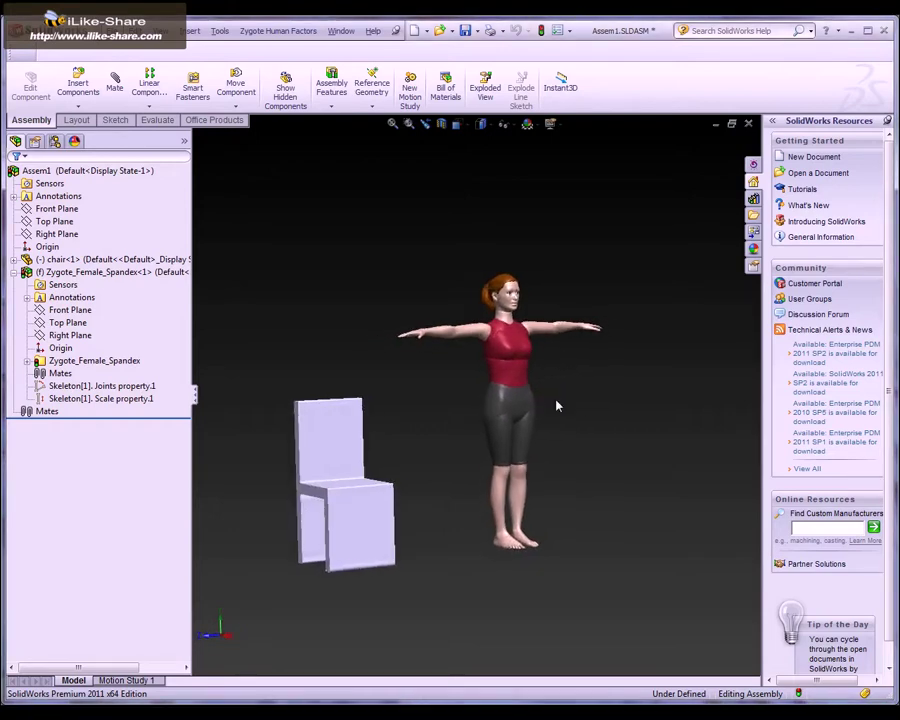
{"action": "left_click", "coordinate": [754, 166]}
{"action": "left_click", "coordinate": [544, 330]}
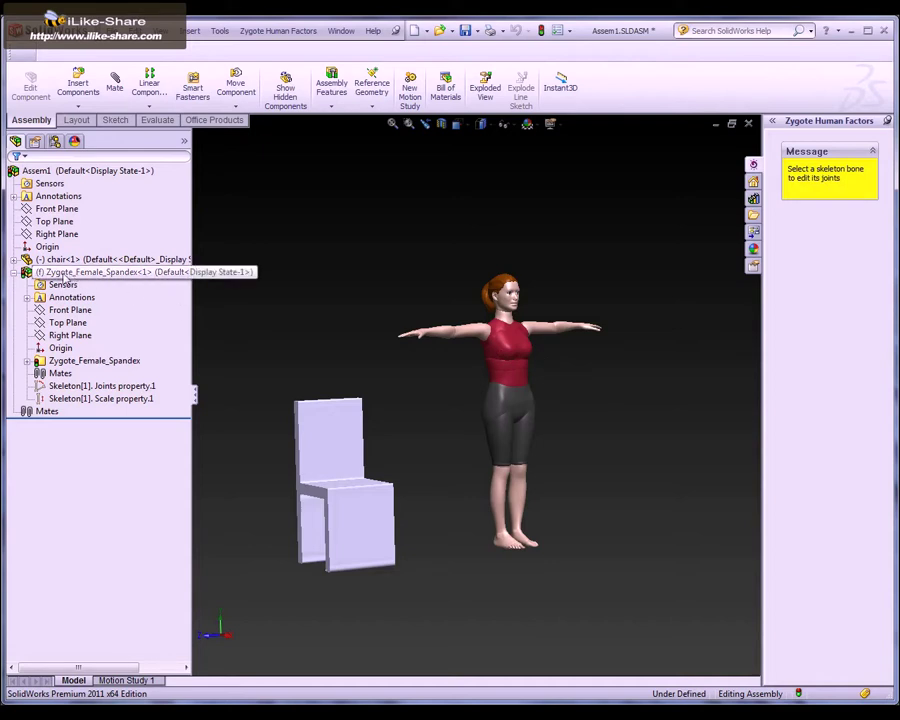
- Edit the Zygote_Female_Spandex subassembly and lower her left upper arm partway via Swing X
{"action": "left_click", "coordinate": [65, 272]}
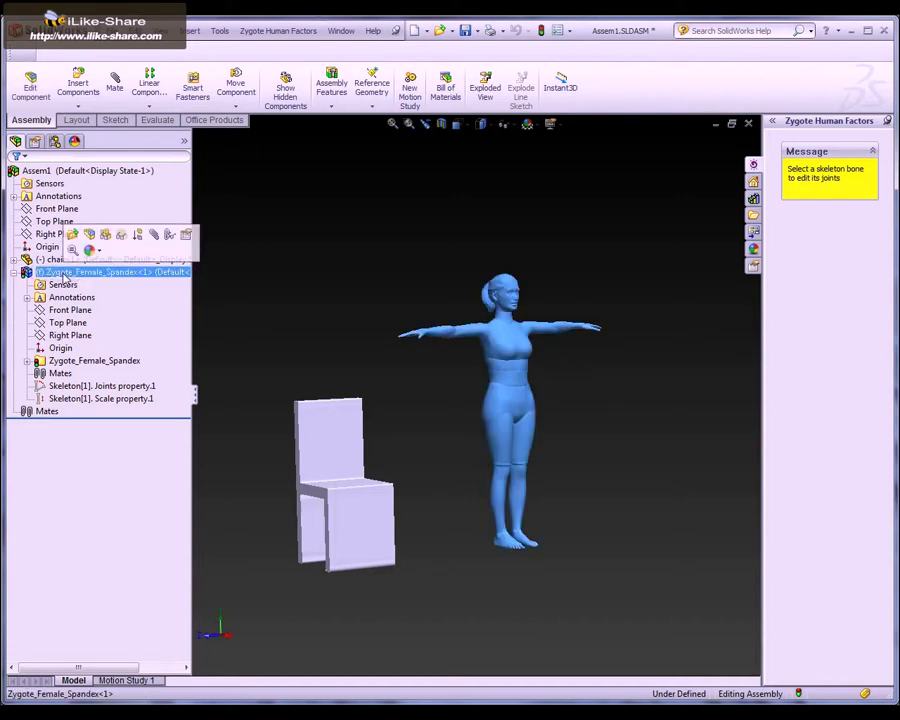
{"action": "left_click", "coordinate": [89, 236]}
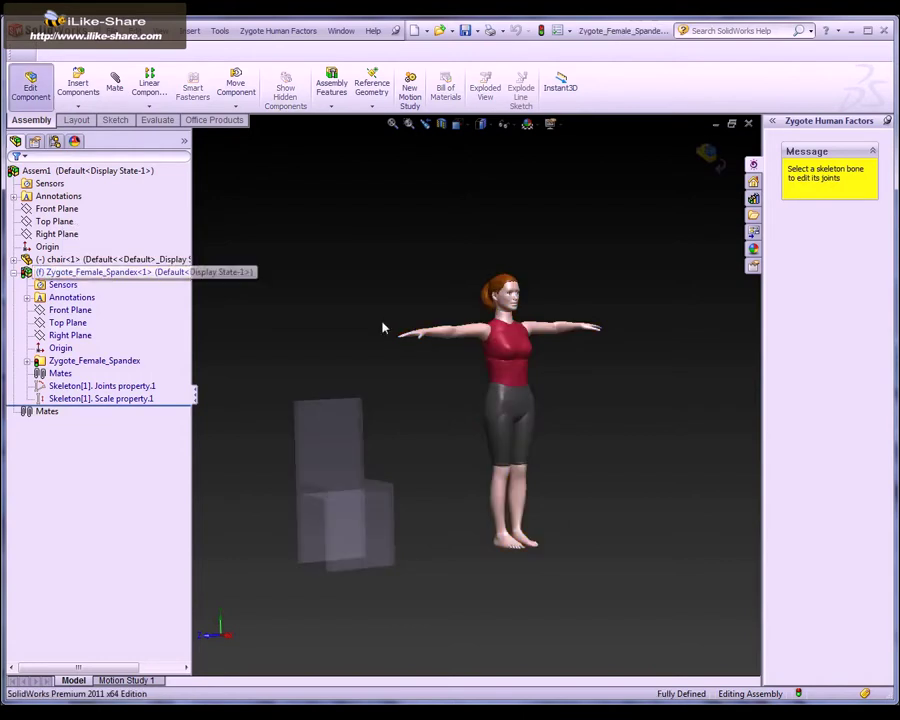
{"action": "left_click", "coordinate": [543, 331]}
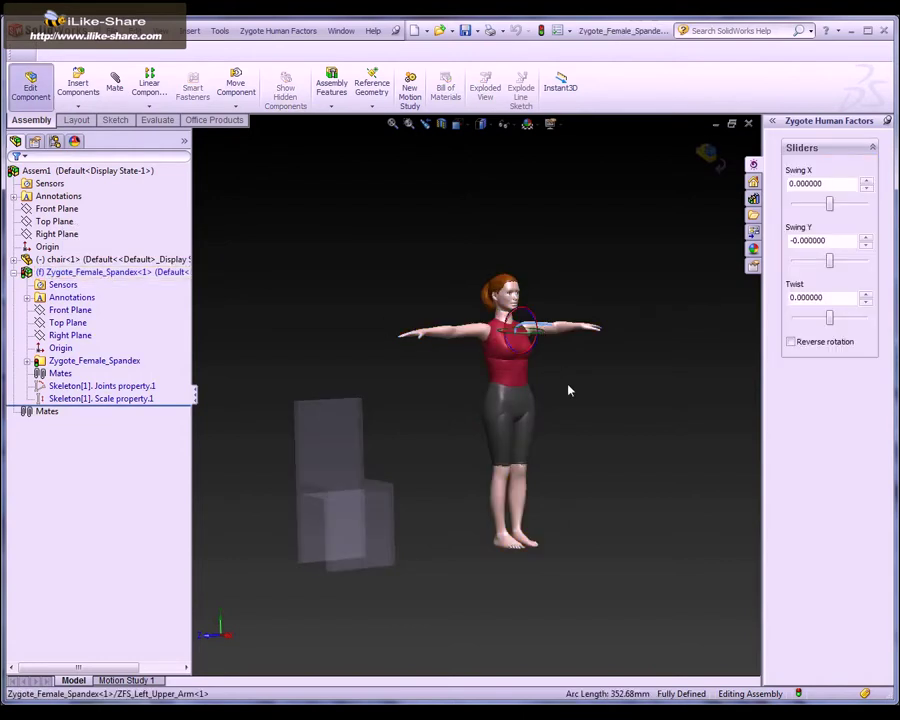
{"action": "left_click_drag", "start_coordinate": [830, 204], "coordinate": [833, 206]}
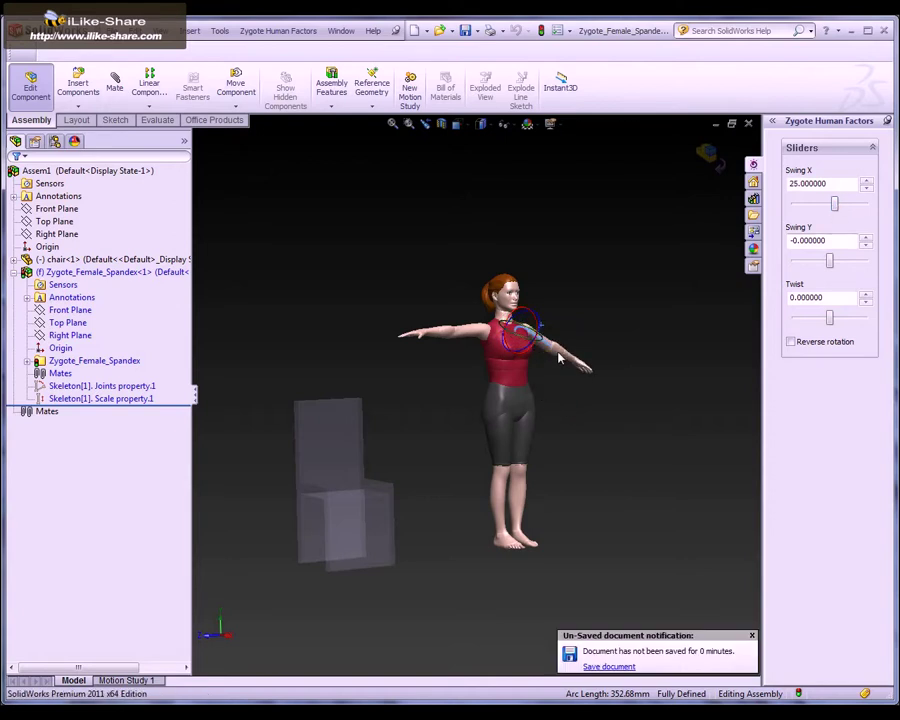
- Select the forearm bone, then exit back to the top-level assembly with Edit Component
{"action": "left_click", "coordinate": [561, 358]}
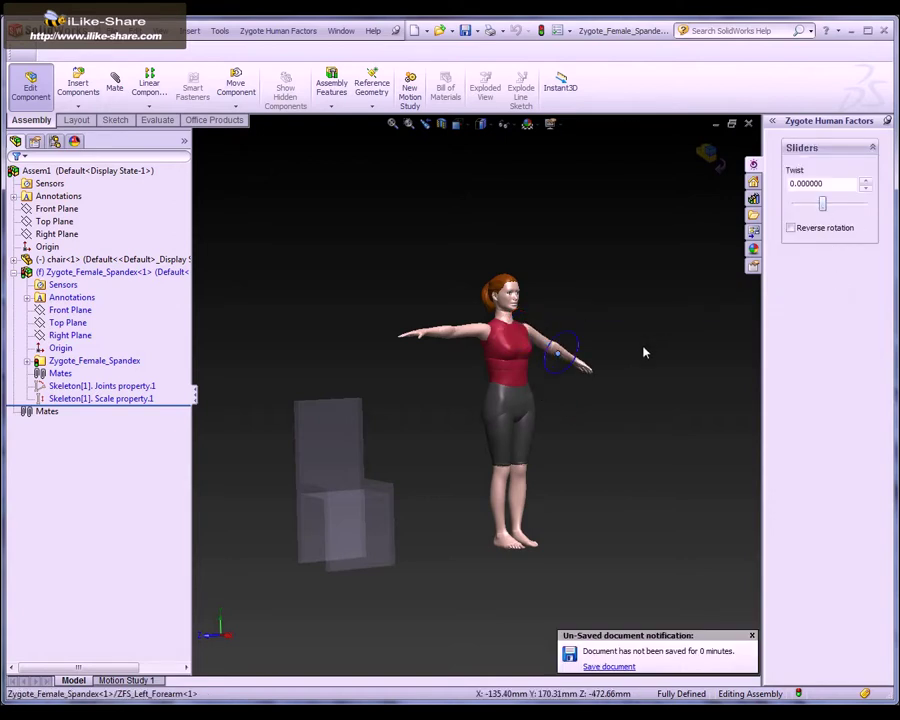
{"action": "scroll", "coordinate": [547, 374], "scroll_direction": "down", "scroll_amount": 3}
{"action": "scroll", "coordinate": [593, 374], "scroll_direction": "up", "scroll_amount": 3}
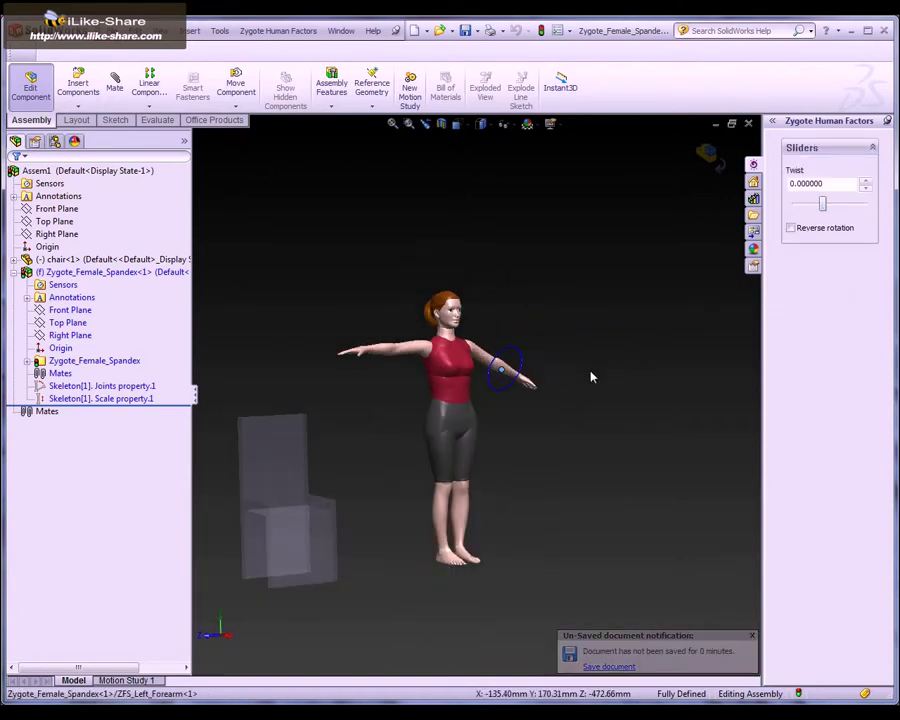
{"action": "left_click", "coordinate": [716, 160]}
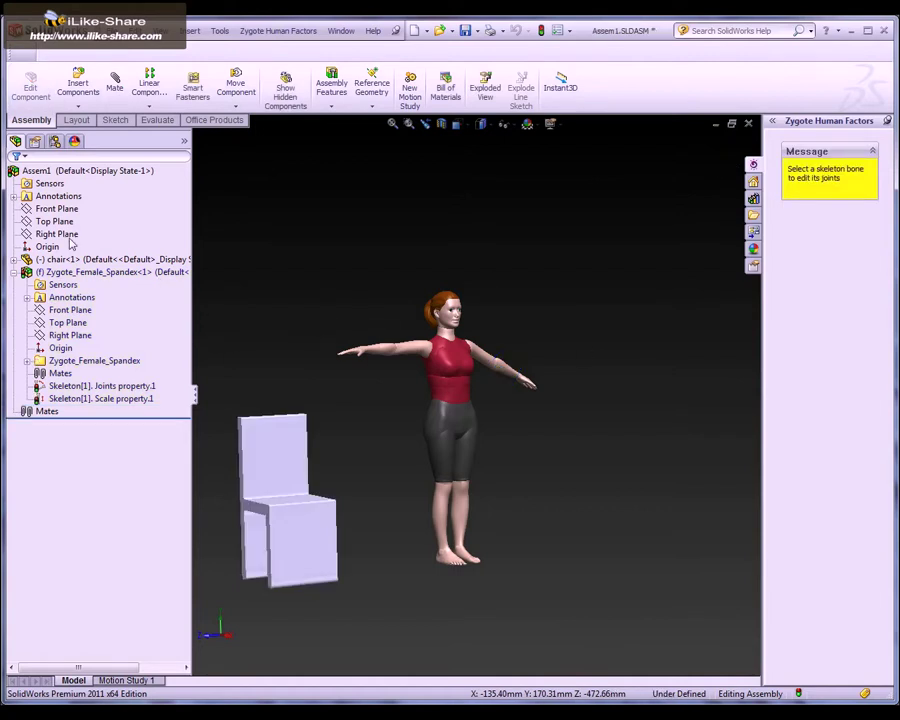
- Float the Zygote_Female_Spandex subassembly so she can be moved
{"action": "left_click", "coordinate": [60, 272]}
{"action": "right_click", "coordinate": [62, 274]}
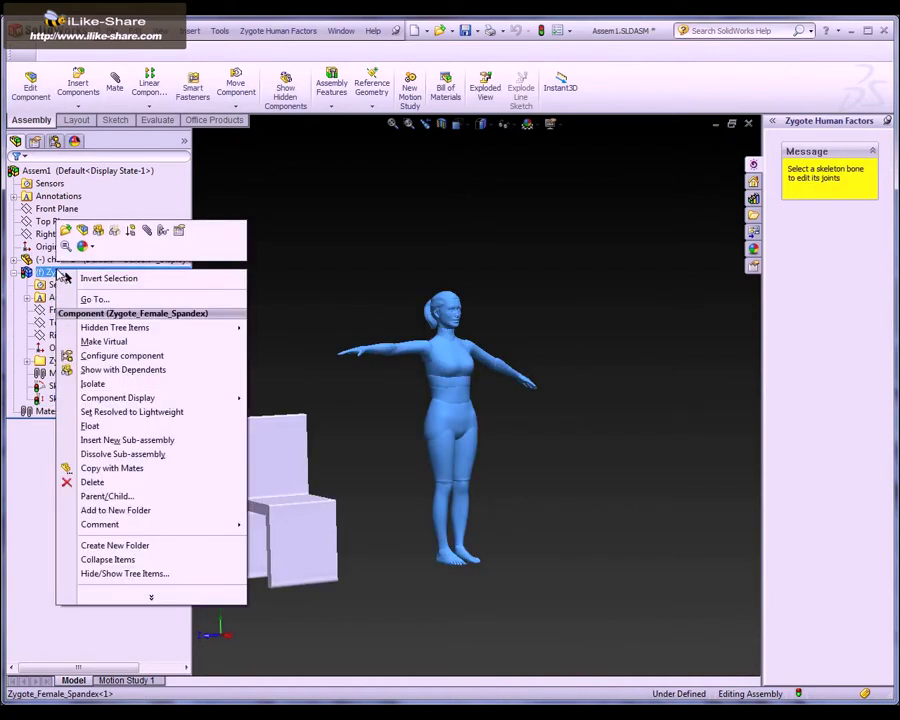
{"action": "key", "text": "Escape"}
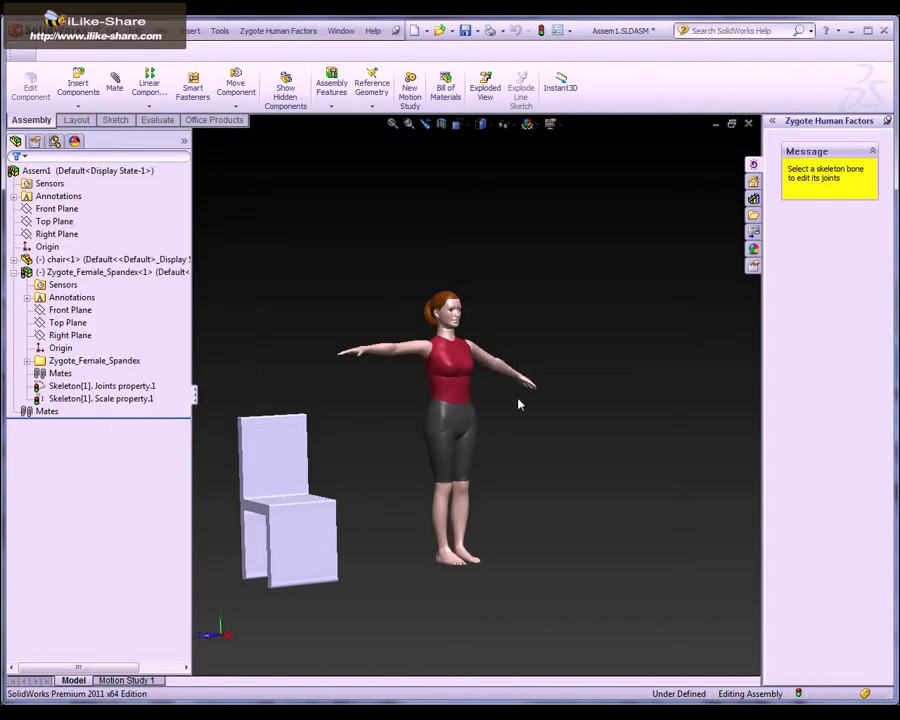
- Drag the figure by her pelvis sideways beside the chair and turn her slightly about her vertical axis
{"action": "left_click", "coordinate": [459, 421]}
{"action": "mouse_move", "coordinate": [455, 420]}
{"action": "left_mouse_down"}
{"action": "mouse_move", "coordinate": [415, 424]}
{"action": "mouse_move", "coordinate": [500, 432]}
{"action": "left_mouse_up"}
{"action": "right_click_drag", "start_coordinate": [455, 424], "coordinate": [483, 414]}
{"action": "scroll", "coordinate": [190, 395], "scroll_direction": "up", "scroll_amount": 10}
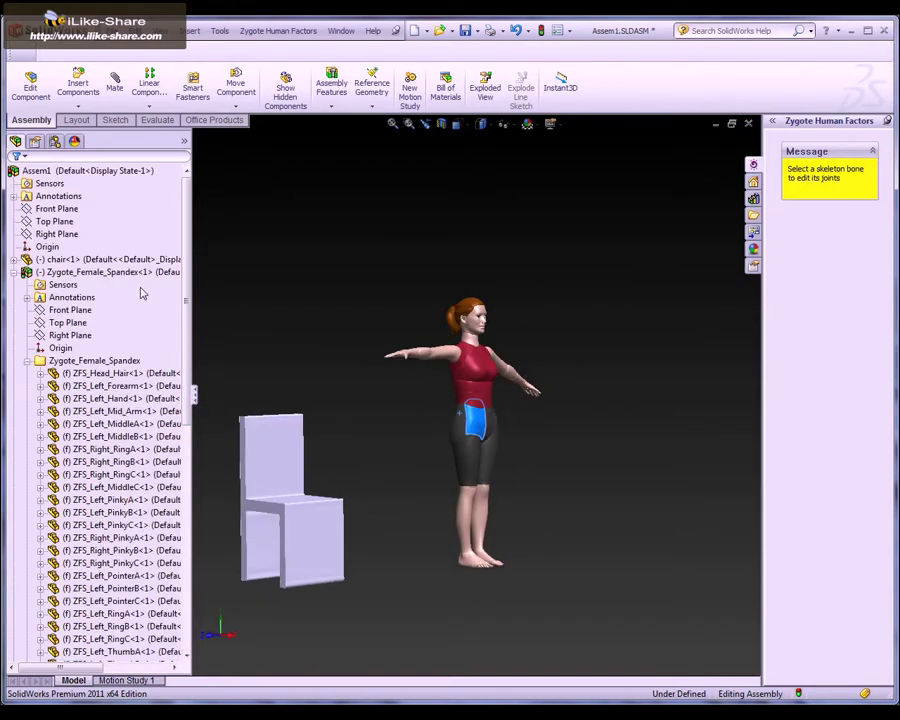
- Fix the Zygote_Female_Spandex subassembly in place
{"action": "left_click", "coordinate": [88, 272]}
{"action": "right_click", "coordinate": [88, 274]}
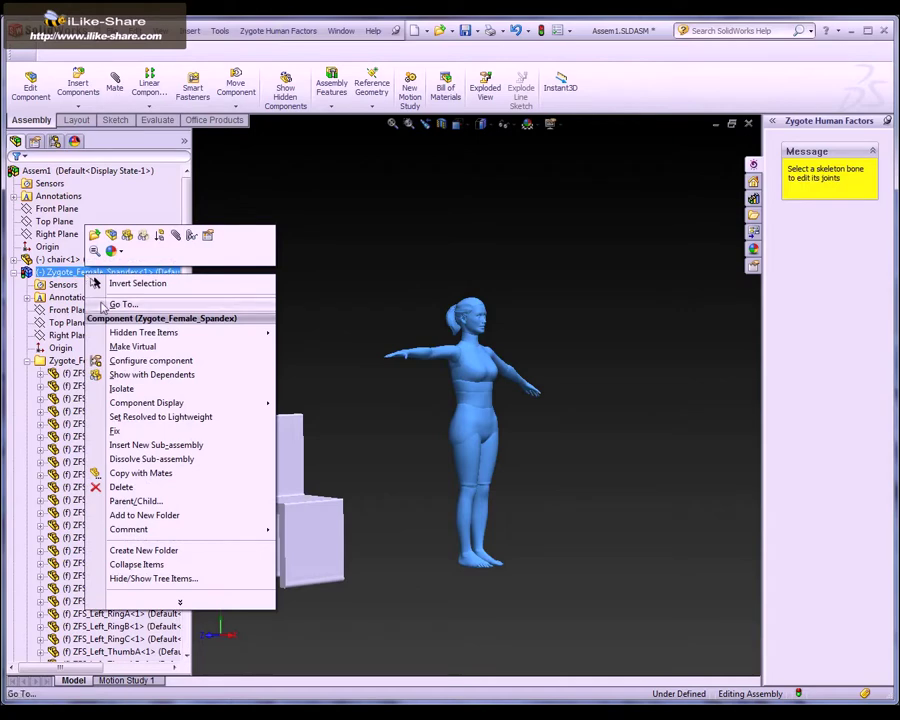
{"action": "left_click", "coordinate": [115, 431]}
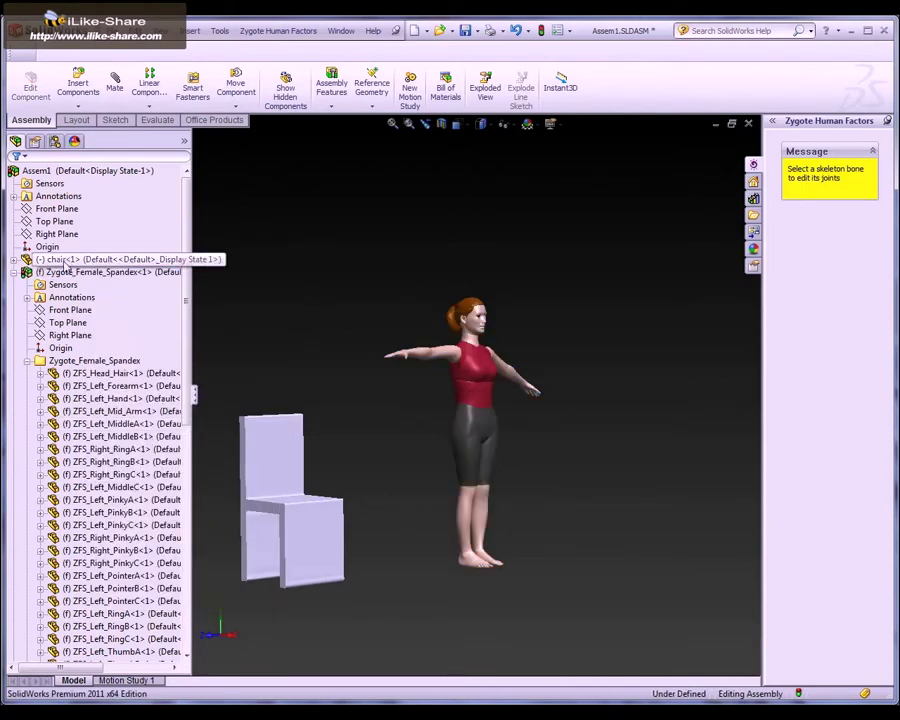
- Edit the female subassembly and swing her other arm down beside her body with Swing X
{"action": "left_click", "coordinate": [63, 274]}
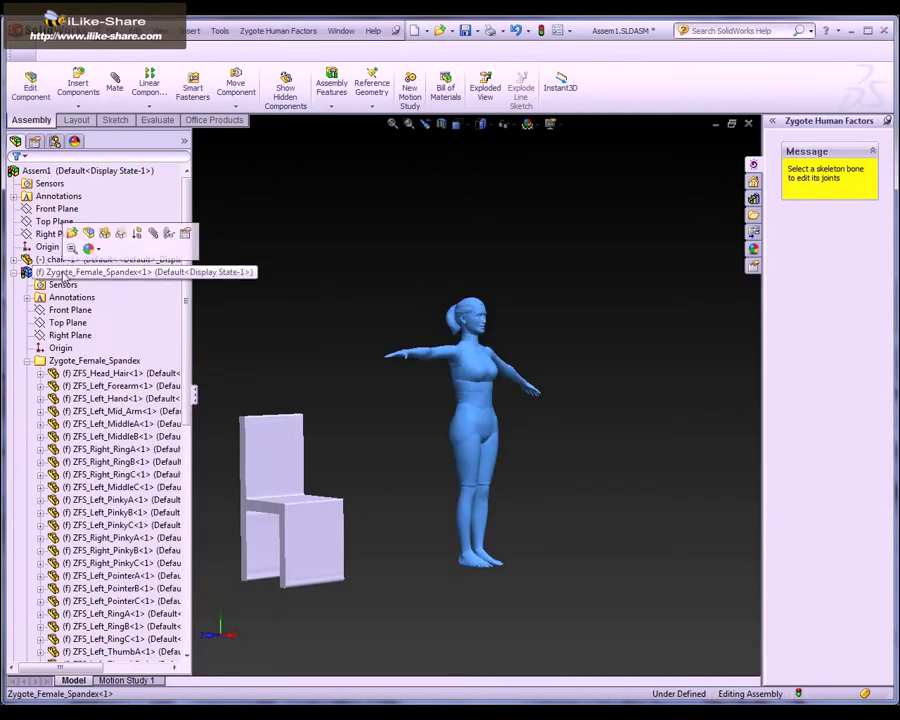
{"action": "left_click", "coordinate": [88, 234]}
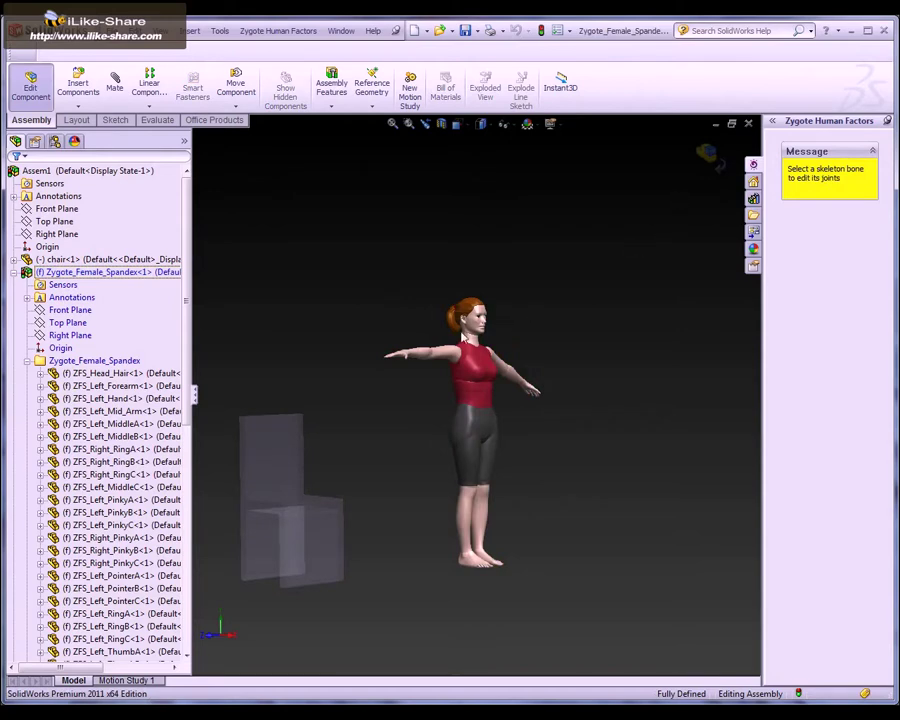
{"action": "left_click", "coordinate": [450, 353]}
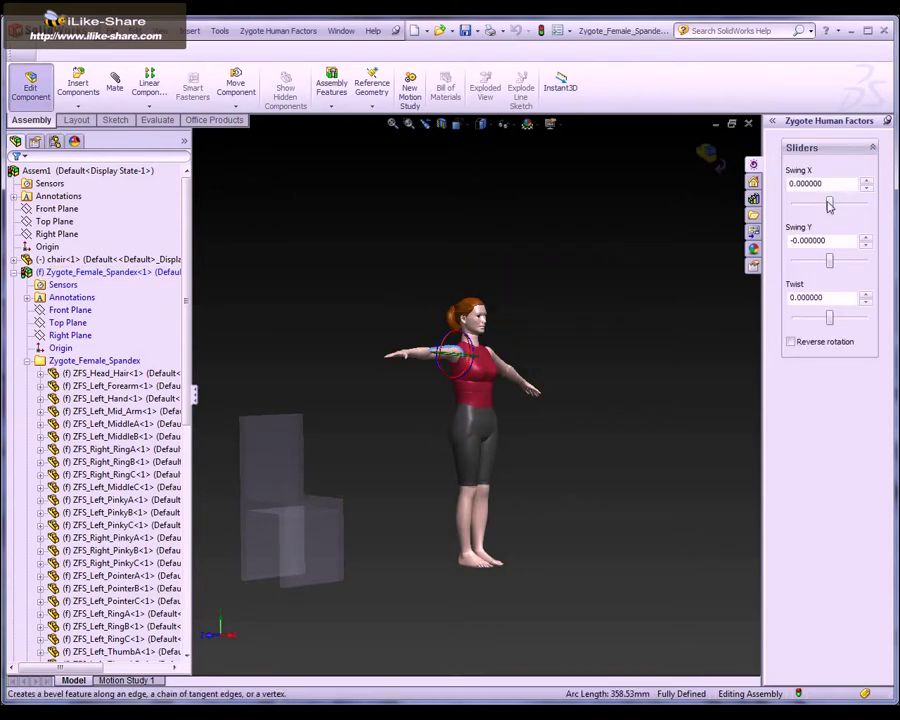
{"action": "left_click_drag", "start_coordinate": [831, 204], "coordinate": [843, 205]}
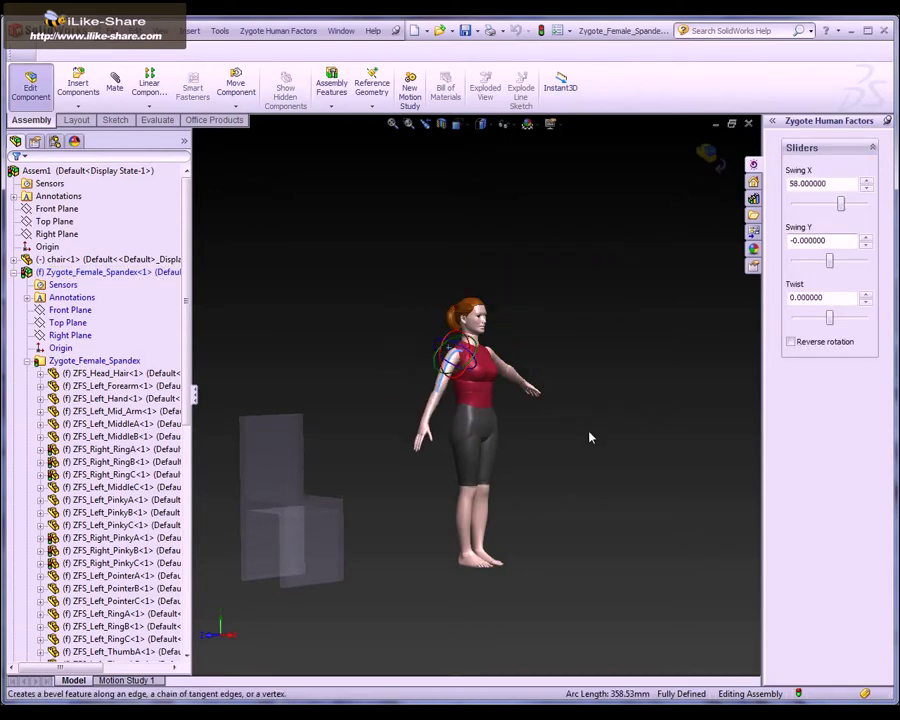
- Swing one leg forward at the hip with Swing X
{"action": "left_click", "coordinate": [478, 466]}
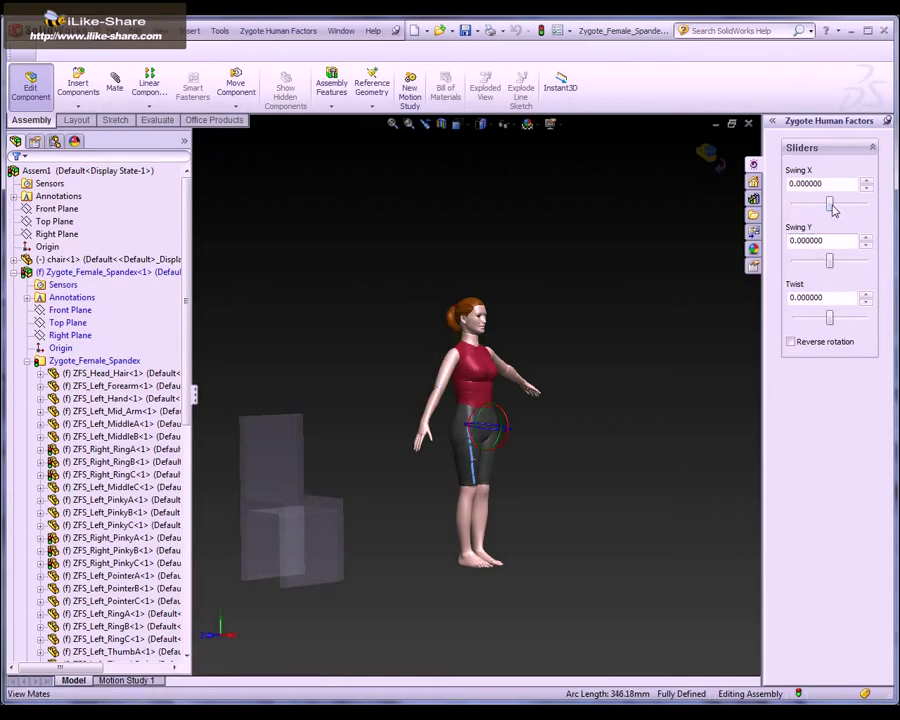
{"action": "mouse_move", "coordinate": [833, 208]}
{"action": "left_mouse_down"}
{"action": "mouse_move", "coordinate": [798, 203]}
{"action": "mouse_move", "coordinate": [815, 208]}
{"action": "left_mouse_up"}
{"action": "left_click", "coordinate": [518, 516]}
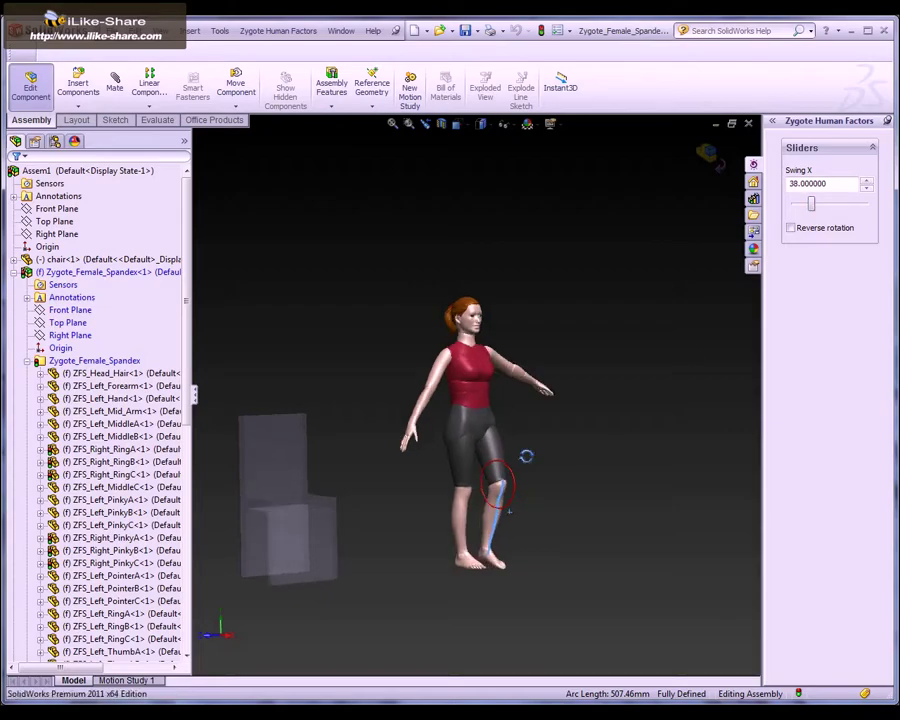